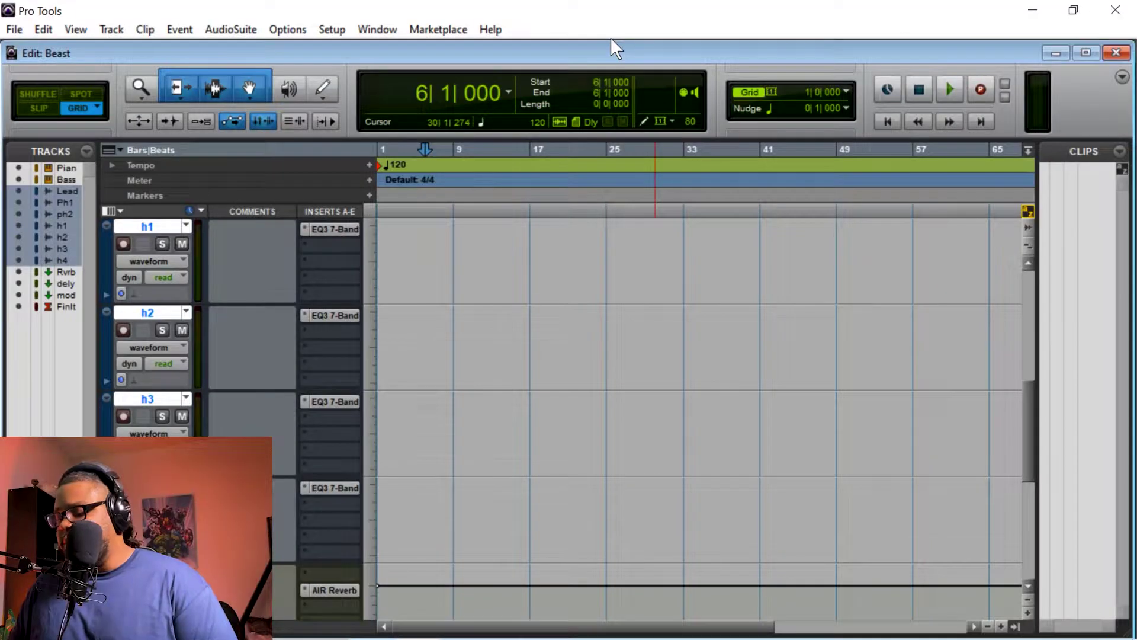
# Add the looperman hold-me-just-because-higher MP3 from the Downloads folder to the audio import list as a converted file
pyautogui.hotkey('ctrl', 'shift', 'i')
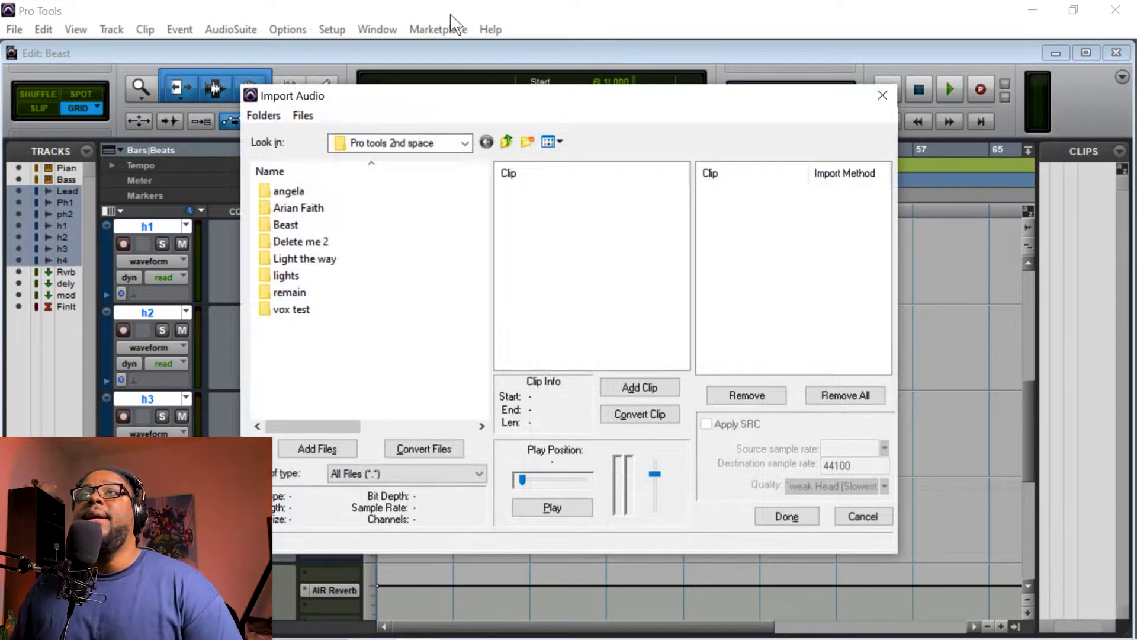
pyautogui.click(464, 143)
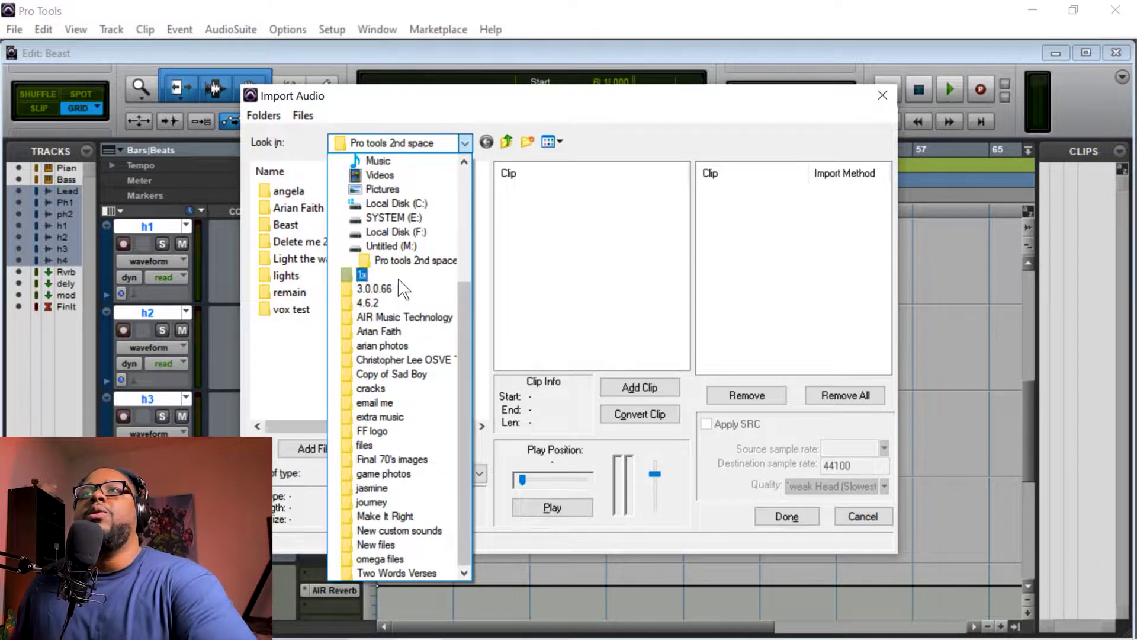
pyautogui.scroll(4, 391, 237)
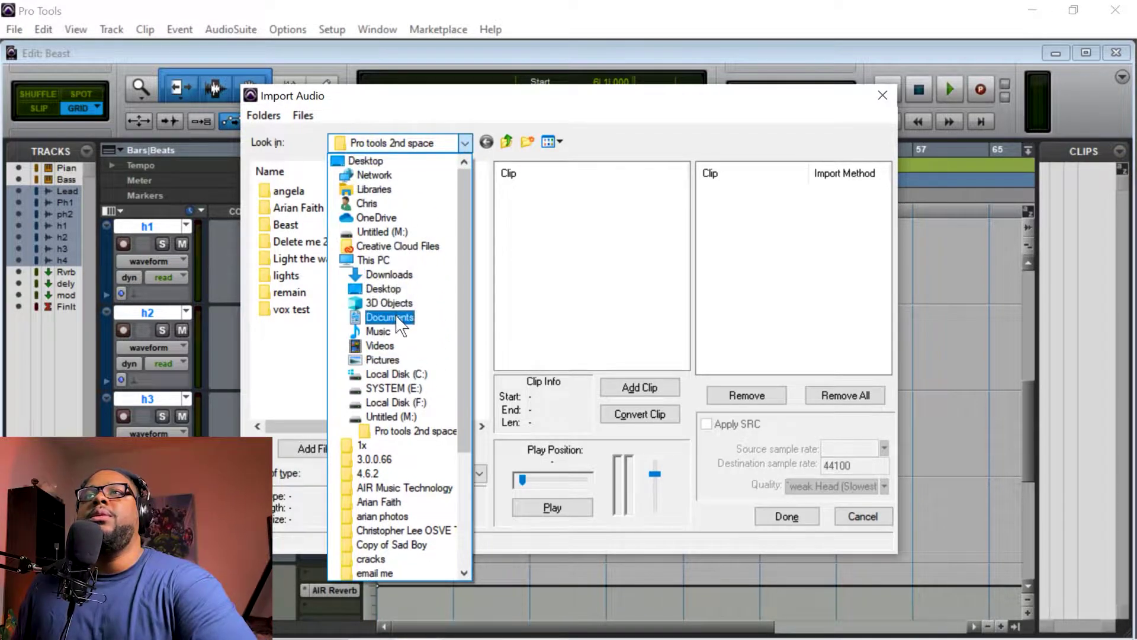
pyautogui.click(391, 273)
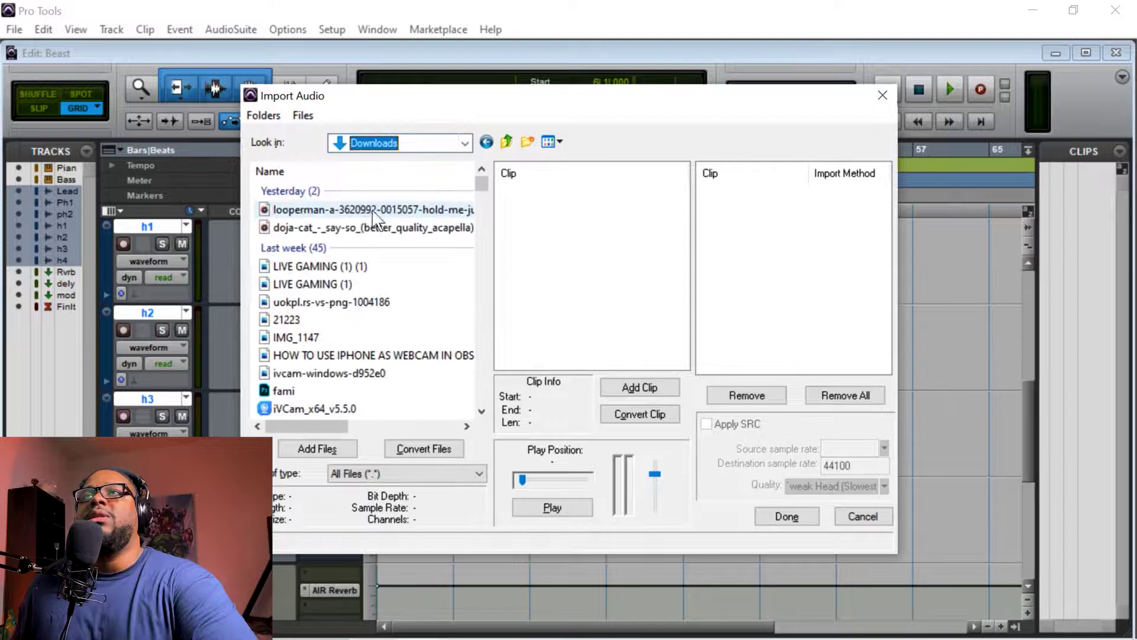
pyautogui.click(364, 214)
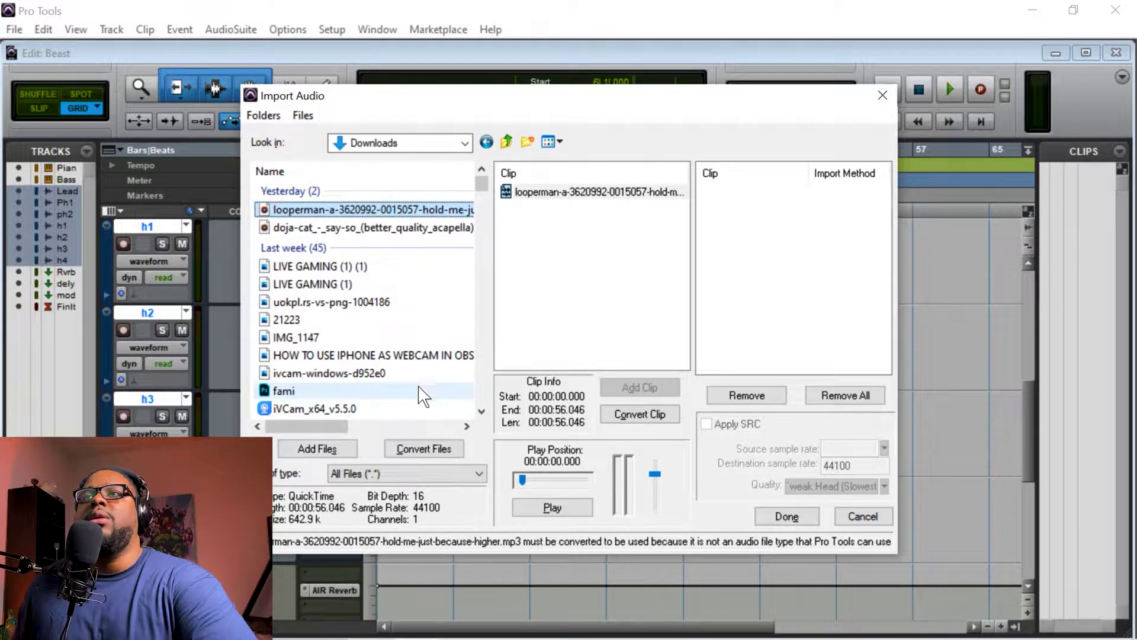
pyautogui.click(458, 452)
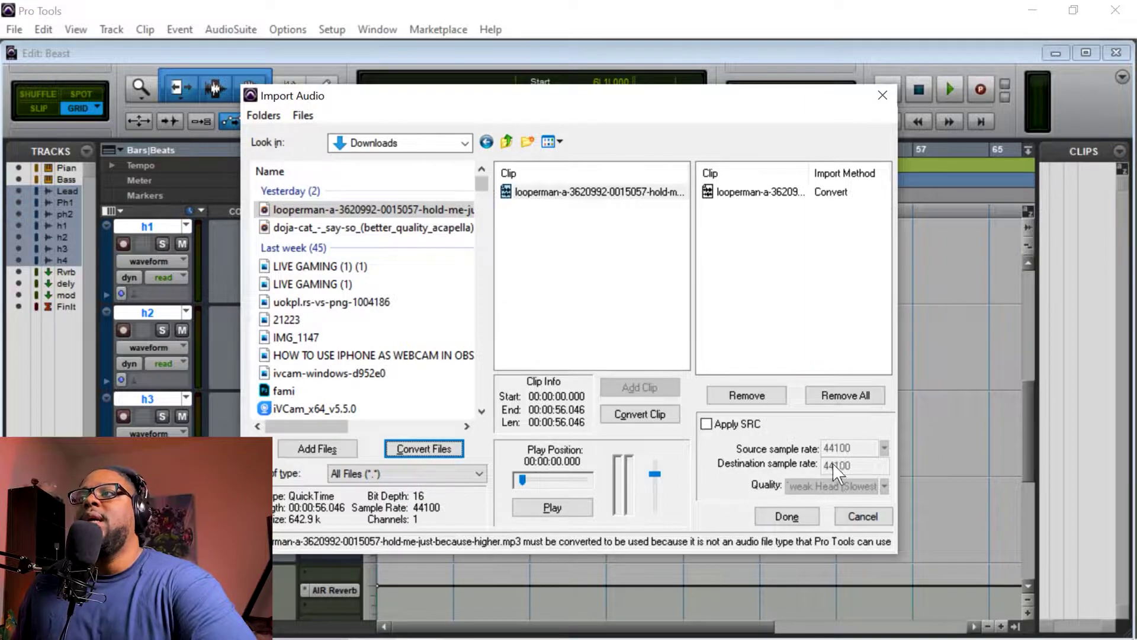
# Save the converted audio in the session's Audio Files folder and place it on a new track at Session Start
pyautogui.click(798, 517)
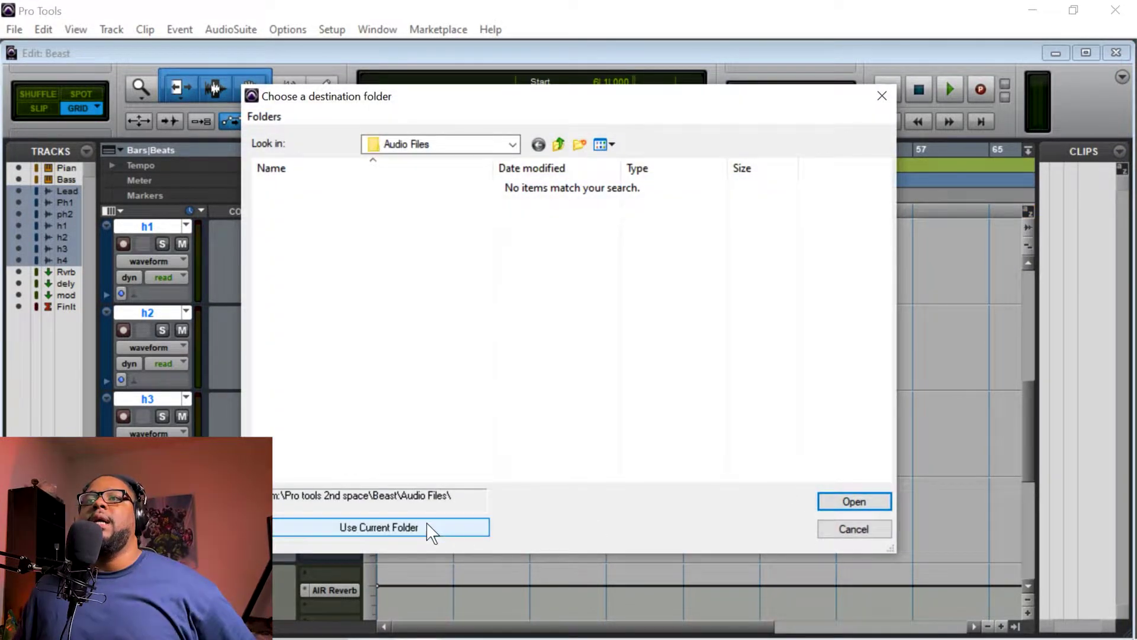
pyautogui.click(429, 522)
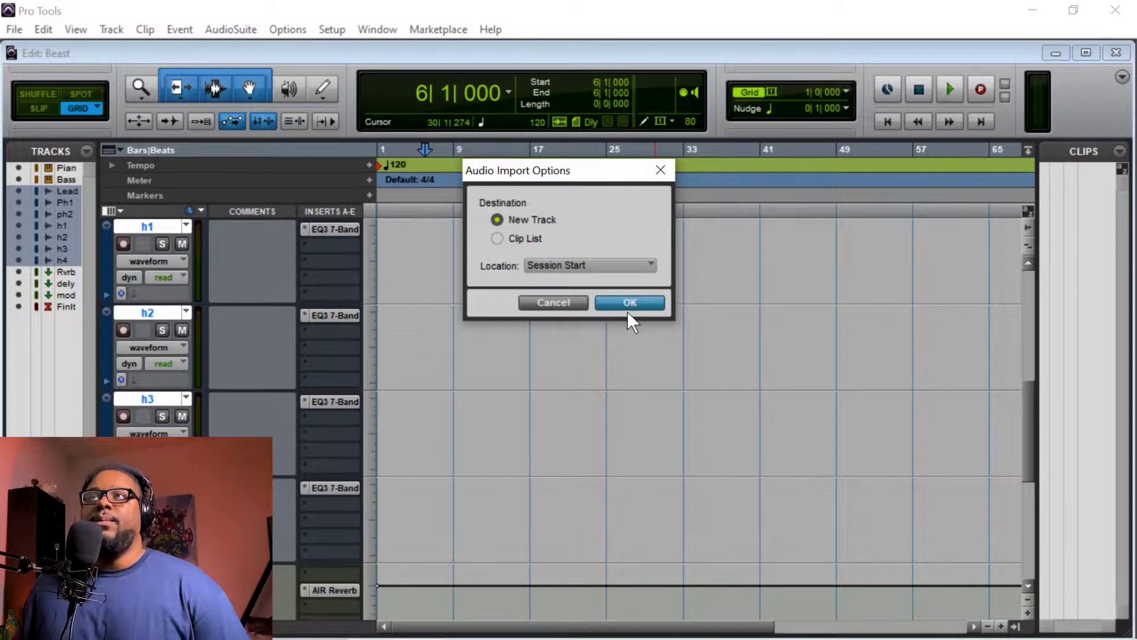
pyautogui.click(625, 304)
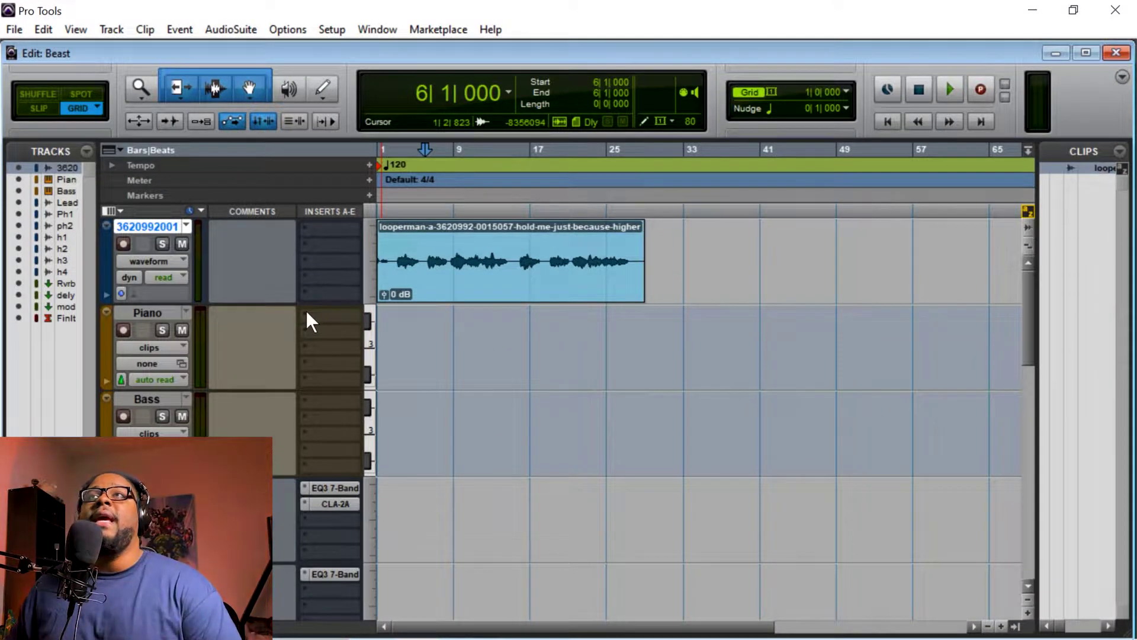
pyautogui.hotkey('ctrl', 'shift', 'n')
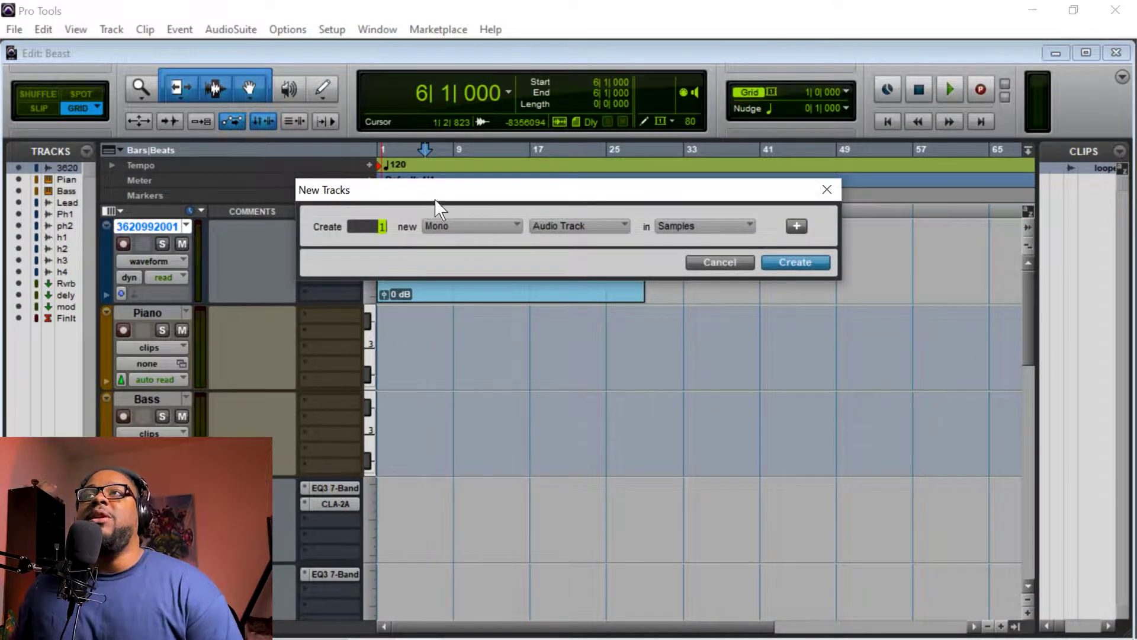
pyautogui.click(450, 225)
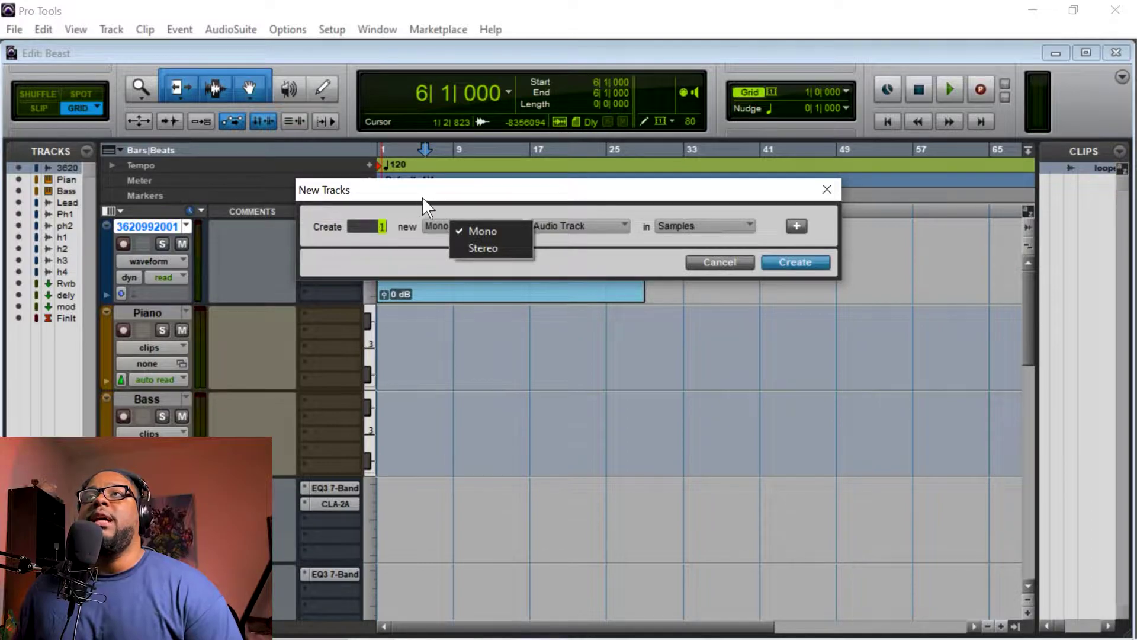
pyautogui.click(470, 229)
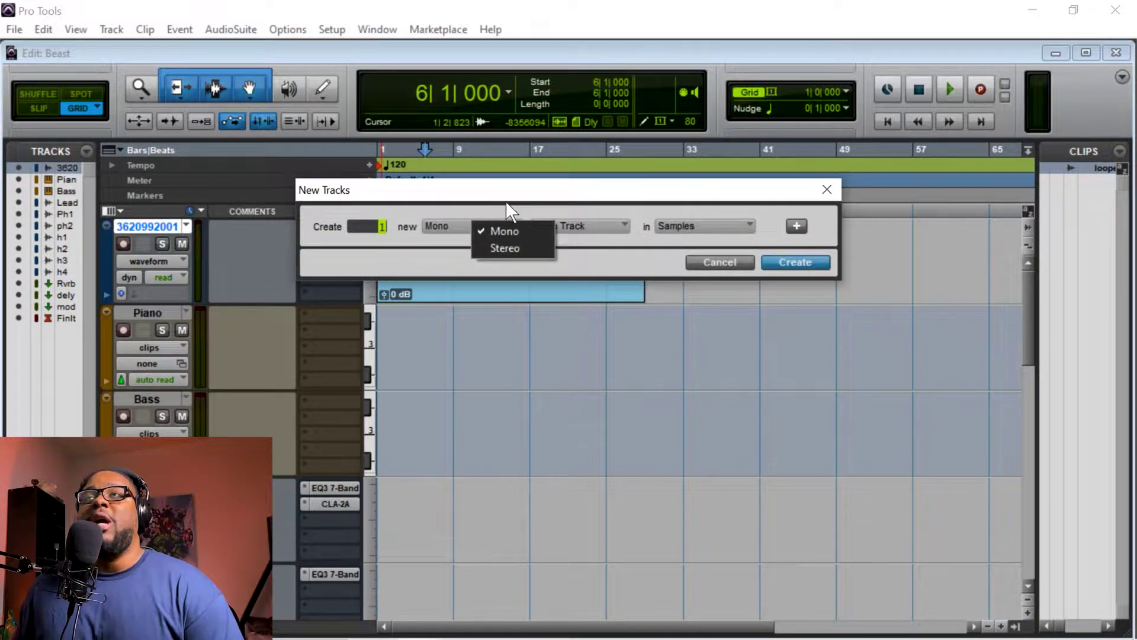
pyautogui.click(515, 203)
pyautogui.click(500, 224)
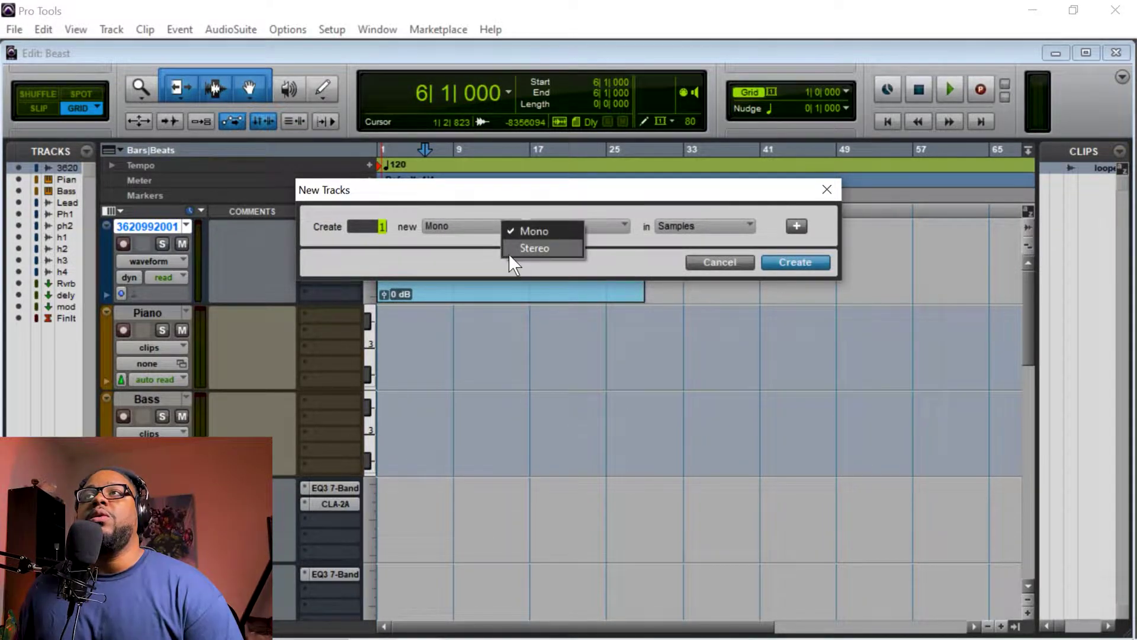
pyautogui.click(540, 212)
pyautogui.click(600, 224)
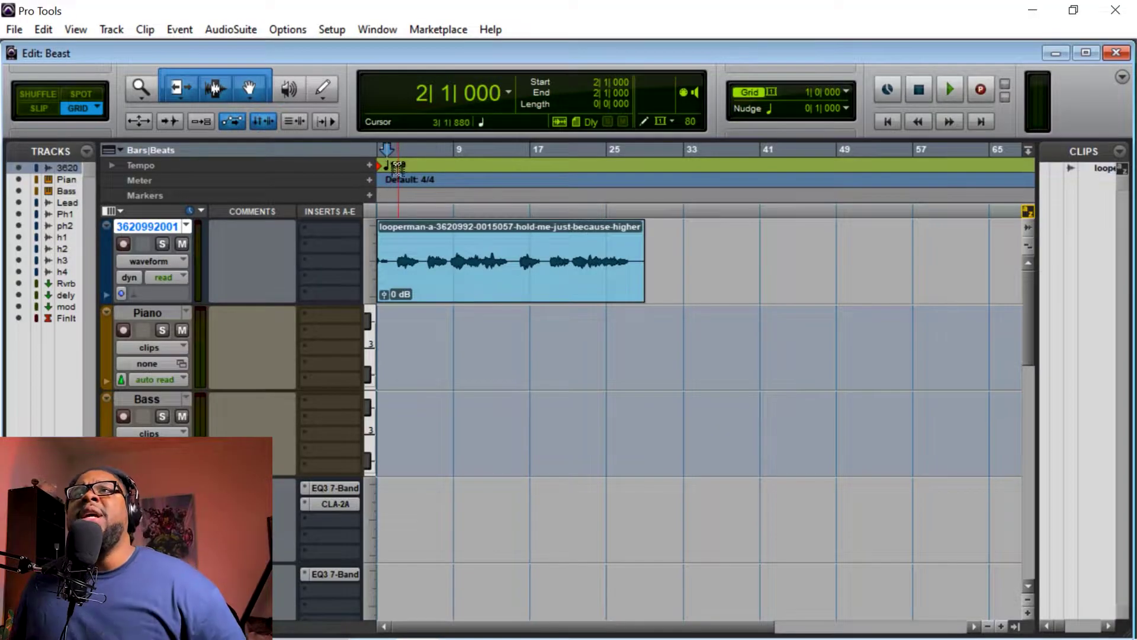
# Play the imported vocal clip from bar 3 to hear it, and stop playback
pyautogui.click(398, 168)
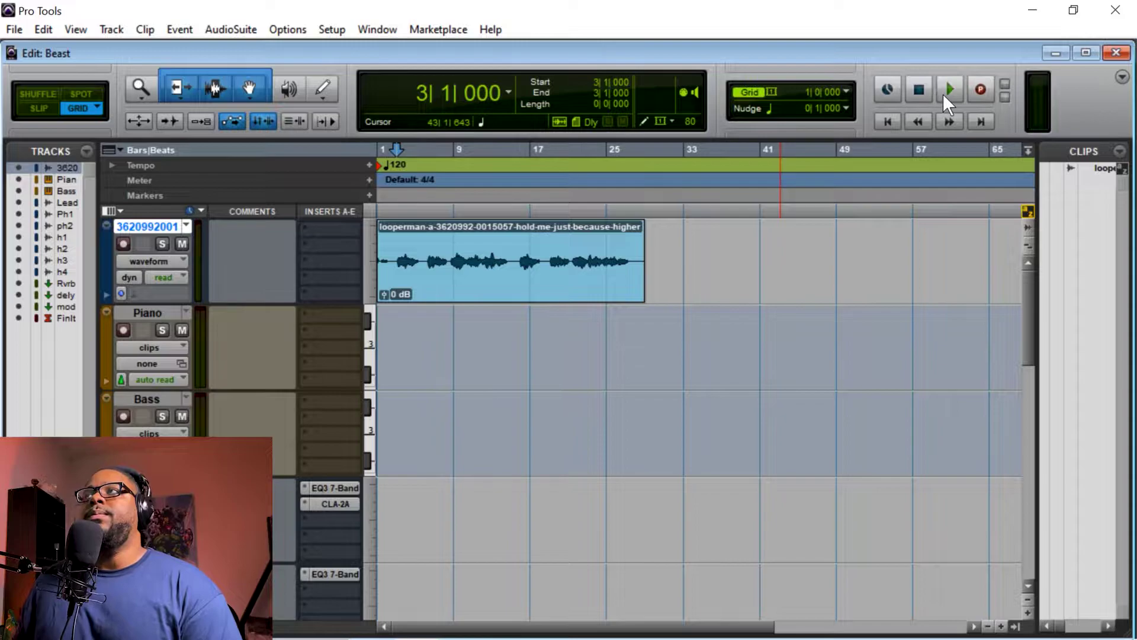
pyautogui.click(942, 94)
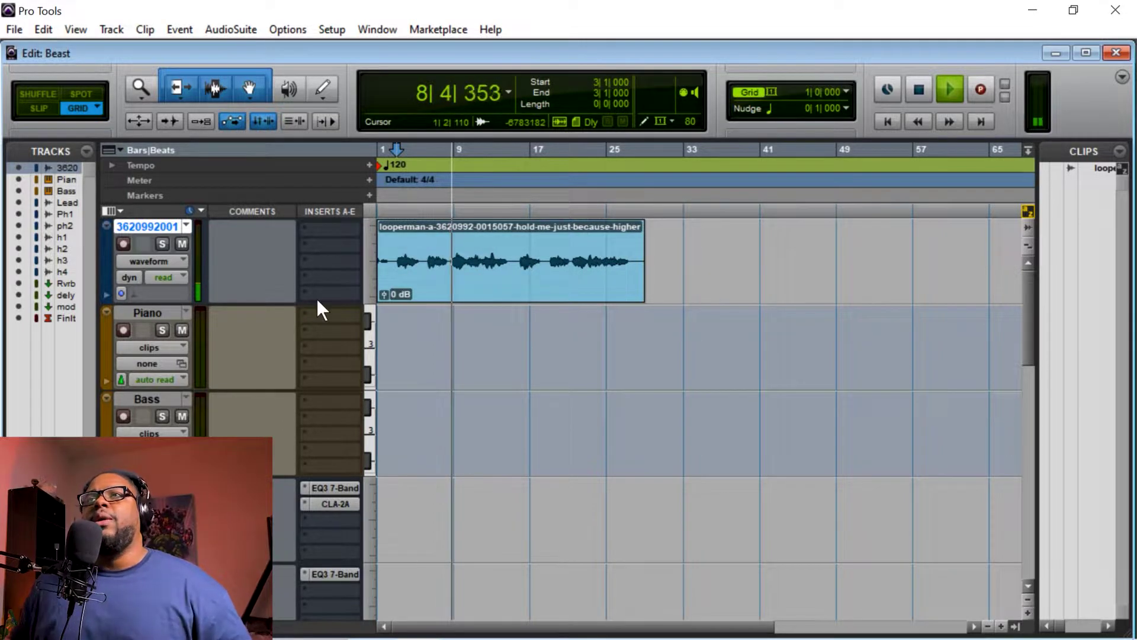
pyautogui.press('space')
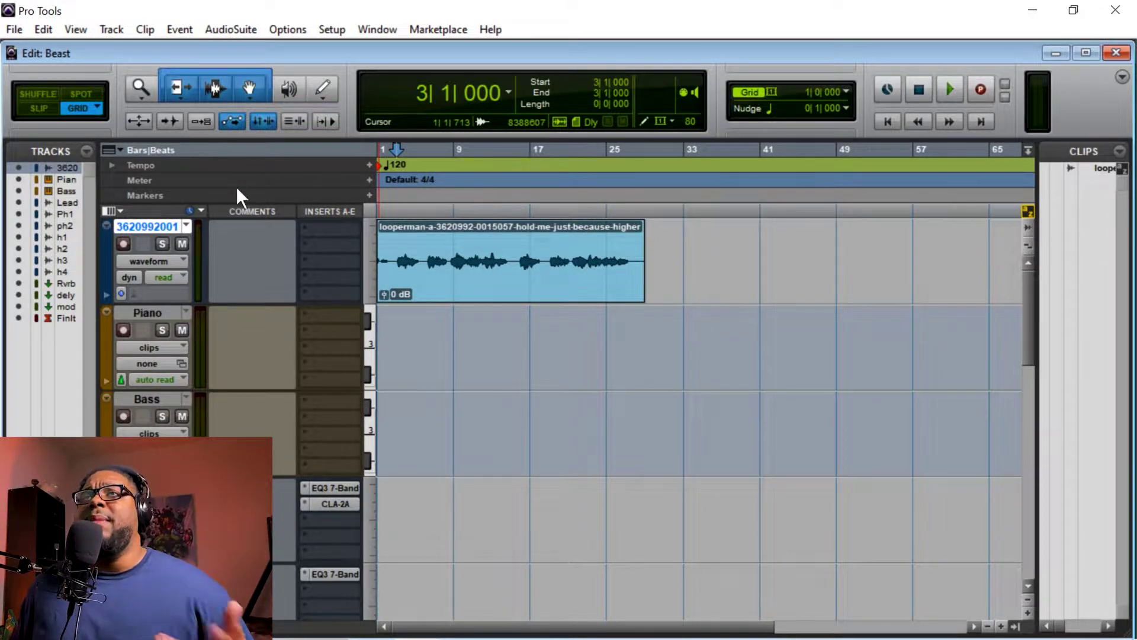
# Hide the Inserts A-E column in the Edit window and show it again
pyautogui.click(119, 211)
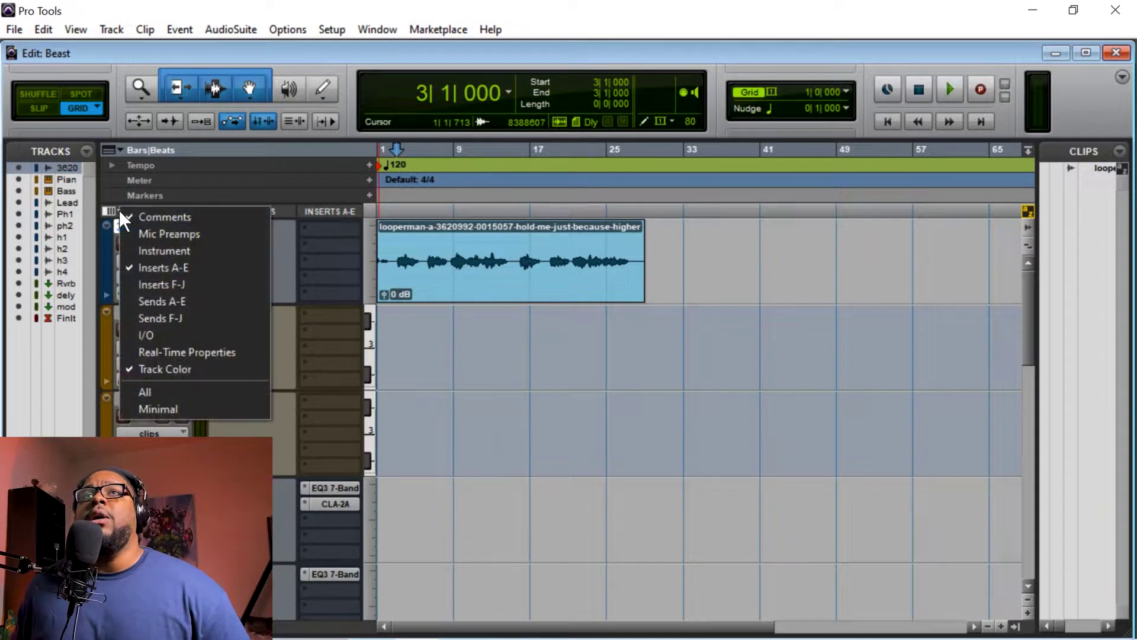
pyautogui.click(183, 267)
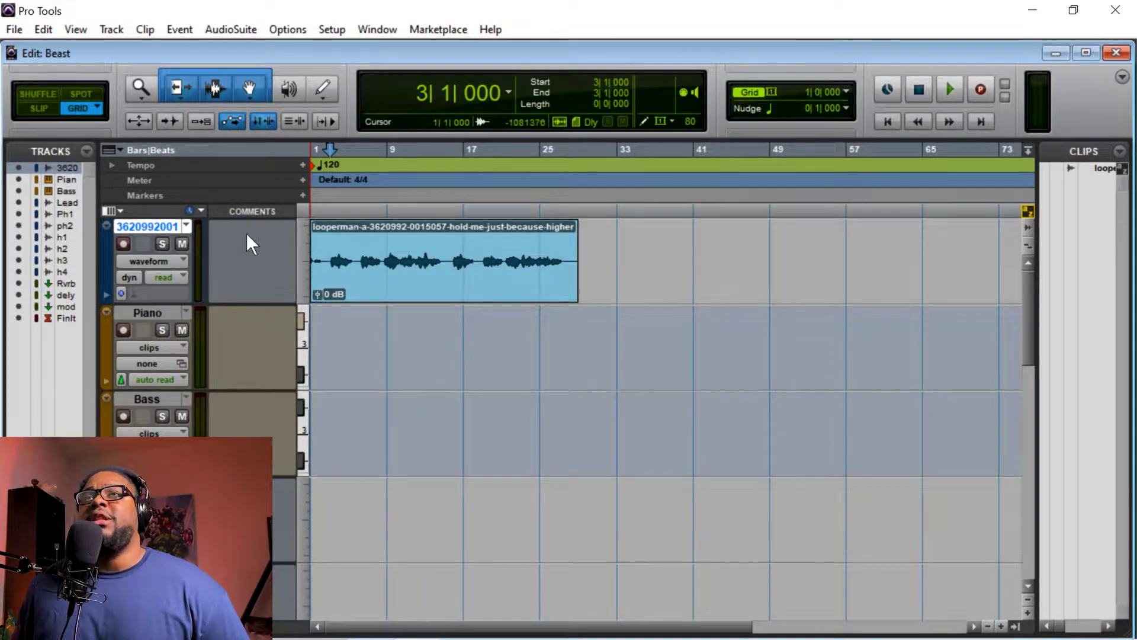
pyautogui.click(121, 210)
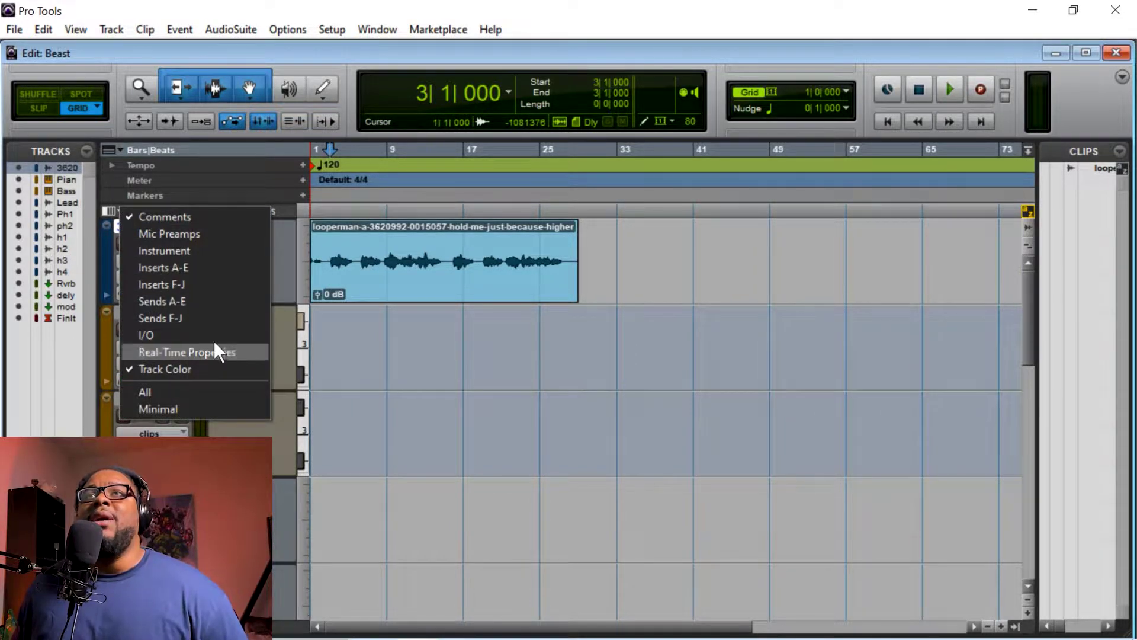
pyautogui.click(192, 270)
pyautogui.click(305, 229)
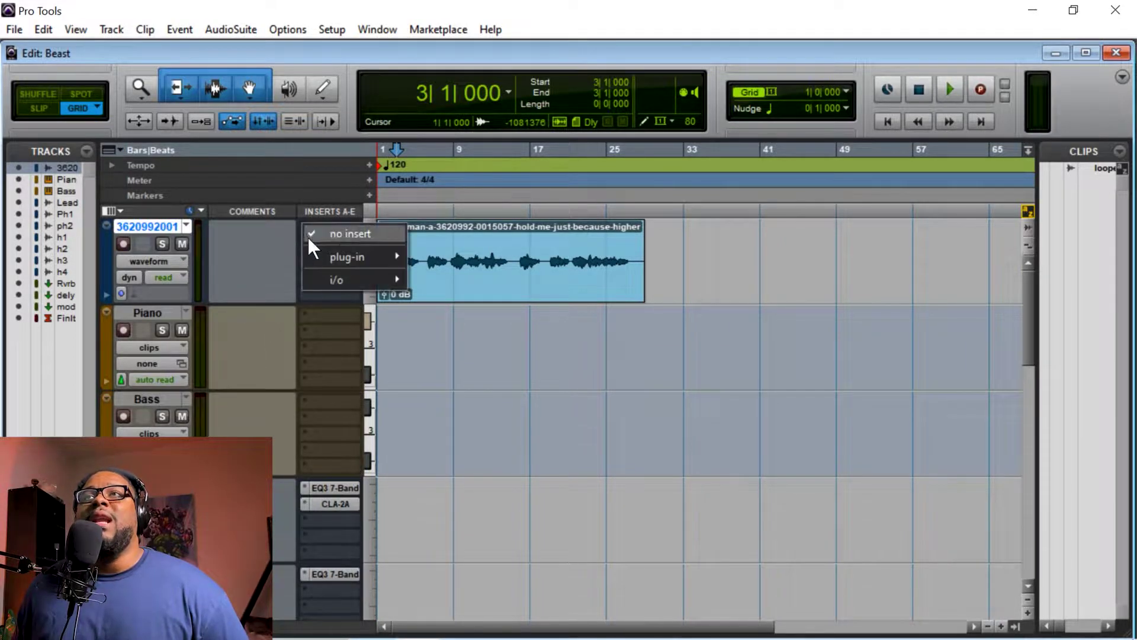
pyautogui.moveTo(408, 257)
pyautogui.moveTo(489, 253)
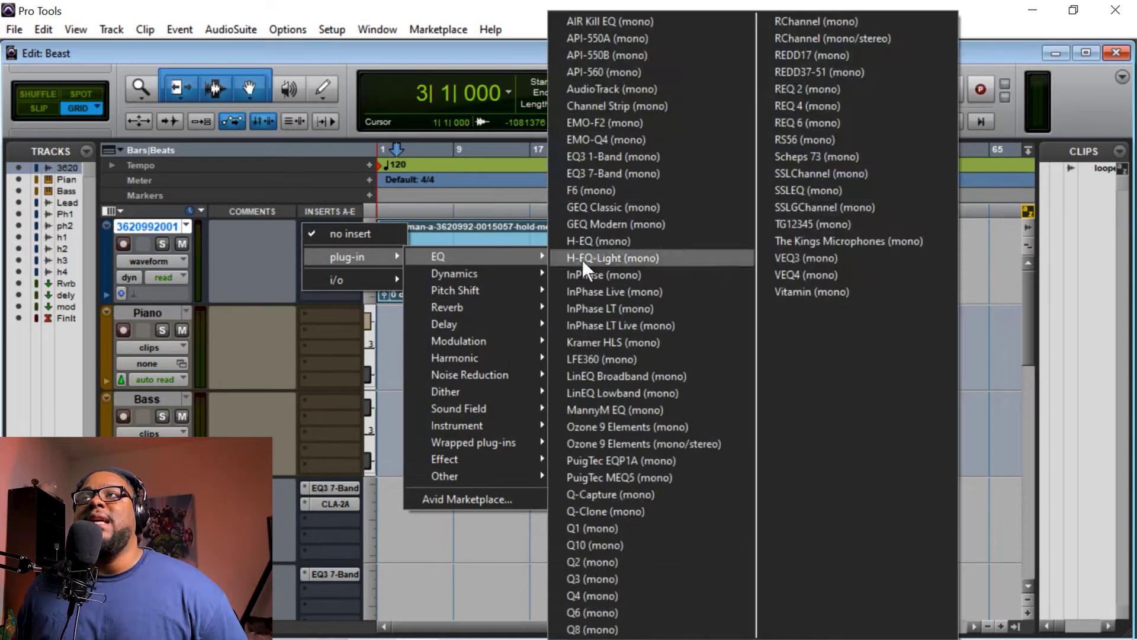
pyautogui.click(1085, 102)
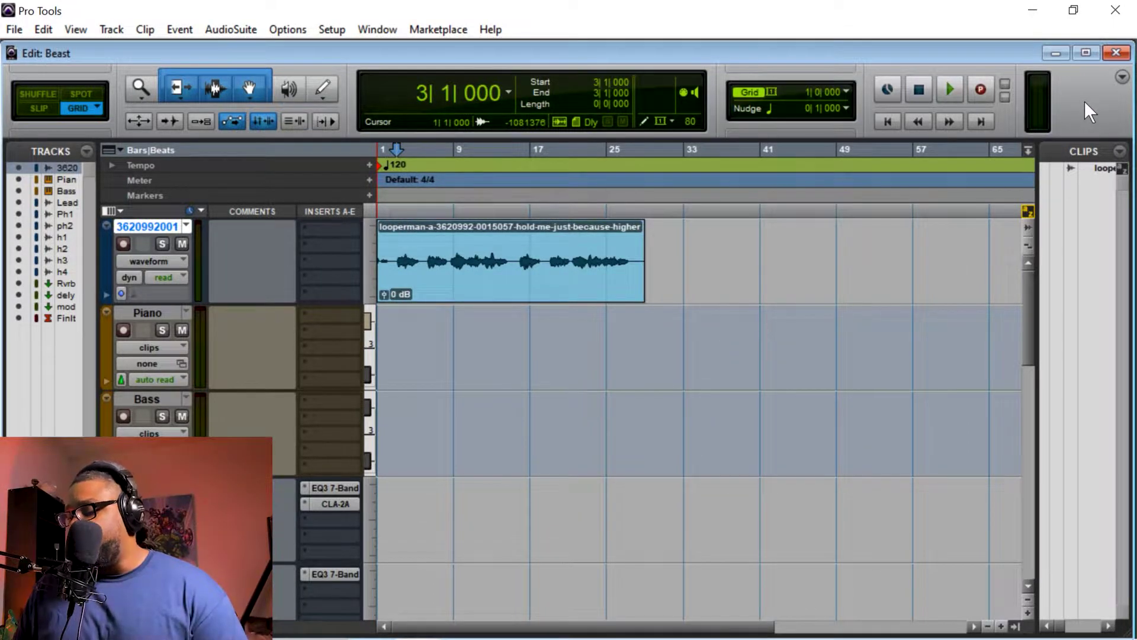
# Open the Mix window and examine the channel strips' inserts, sends, routing, pan and faders
pyautogui.hotkey('ctrl', '=')
pyautogui.scroll(2, 1086, 232)
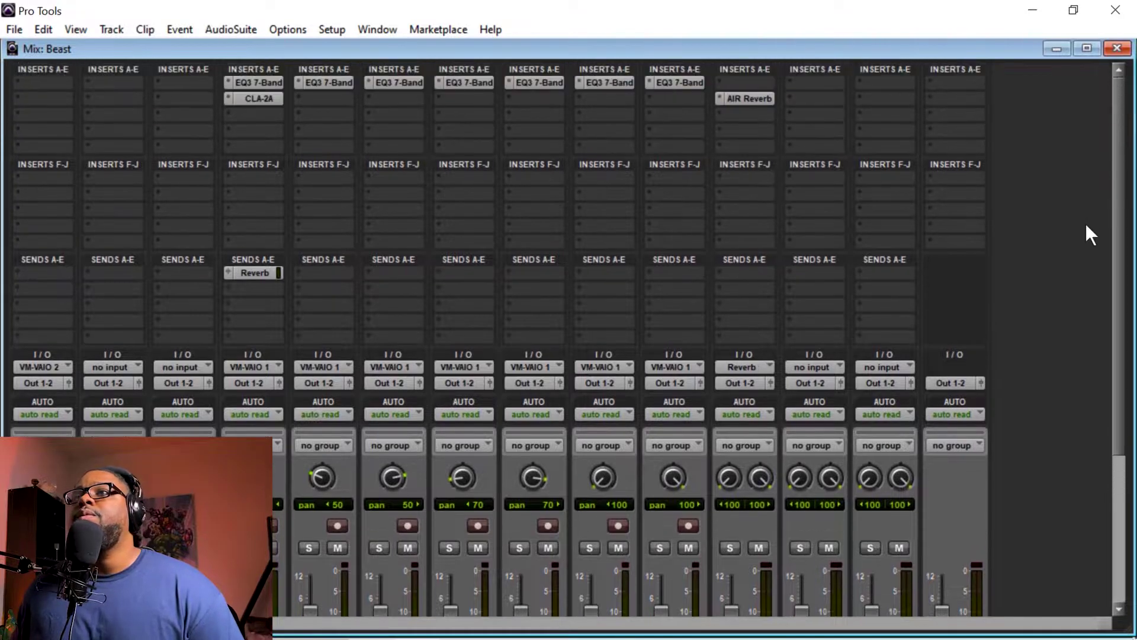
pyautogui.scroll(-3, 1086, 232)
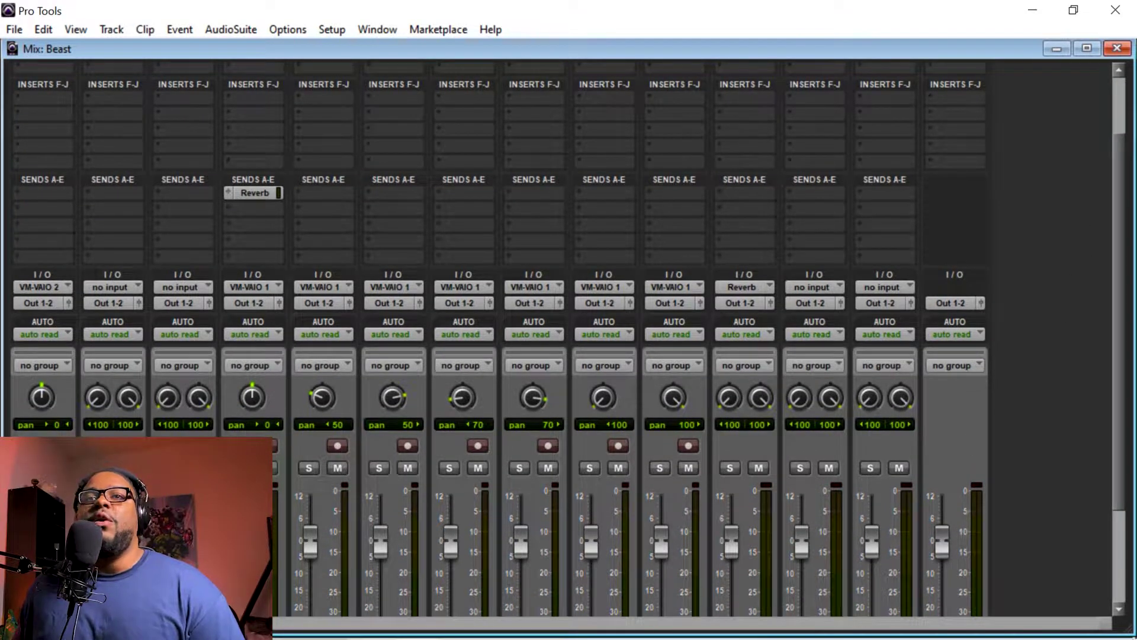
pyautogui.scroll(-3, 113, 343)
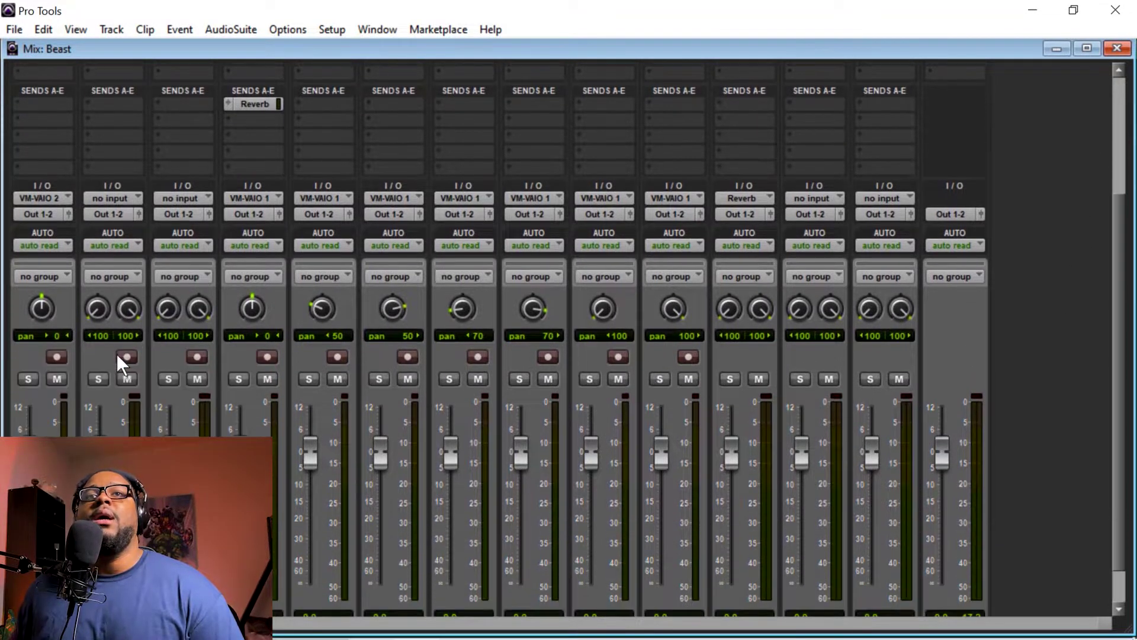
pyautogui.scroll(-2, 97, 358)
pyautogui.scroll(2, 60, 379)
pyautogui.scroll(3, 30, 391)
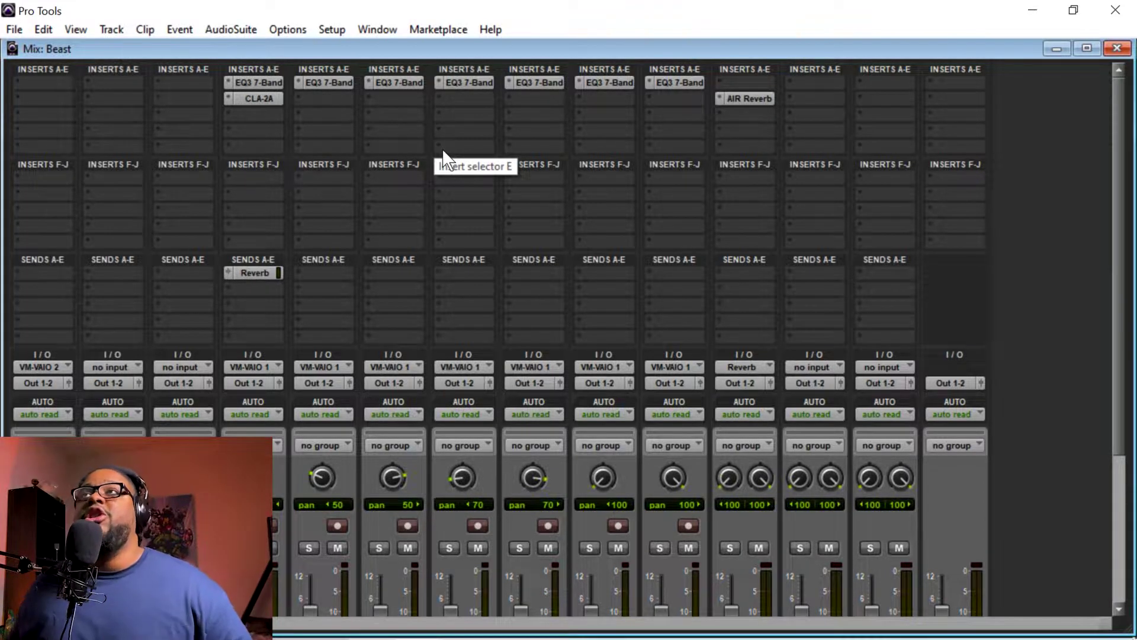
pyautogui.scroll(-1, 40, 187)
pyautogui.scroll(1, 55, 212)
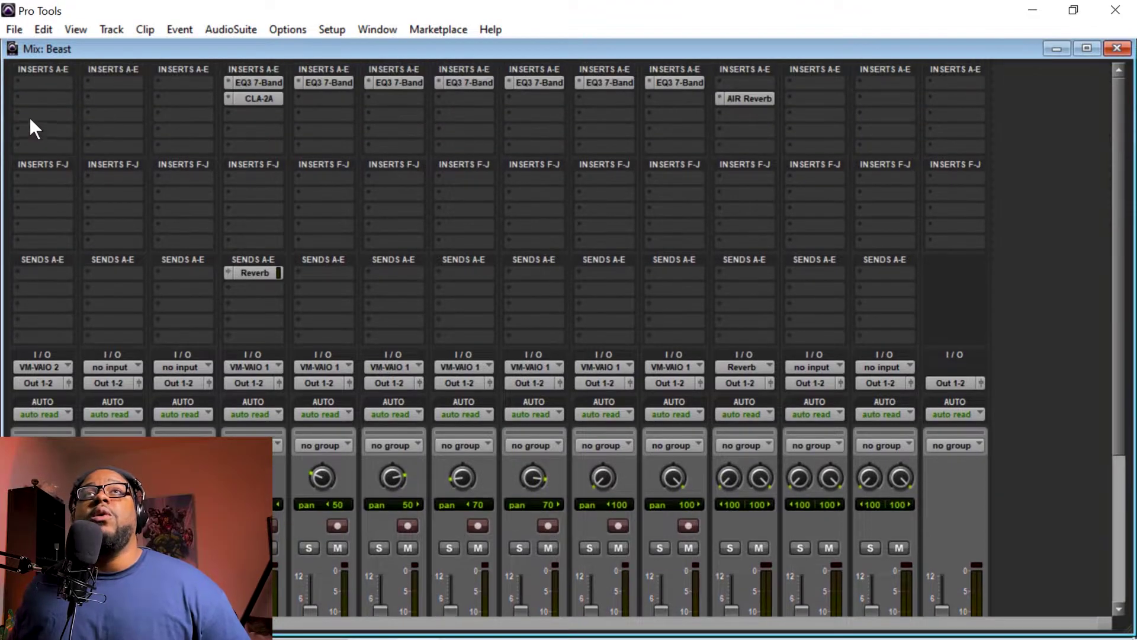
# Insert the EQ3 7-Band (mono) plug-in in the first insert slot of the imported vocal track
pyautogui.click(19, 81)
pyautogui.click(22, 57)
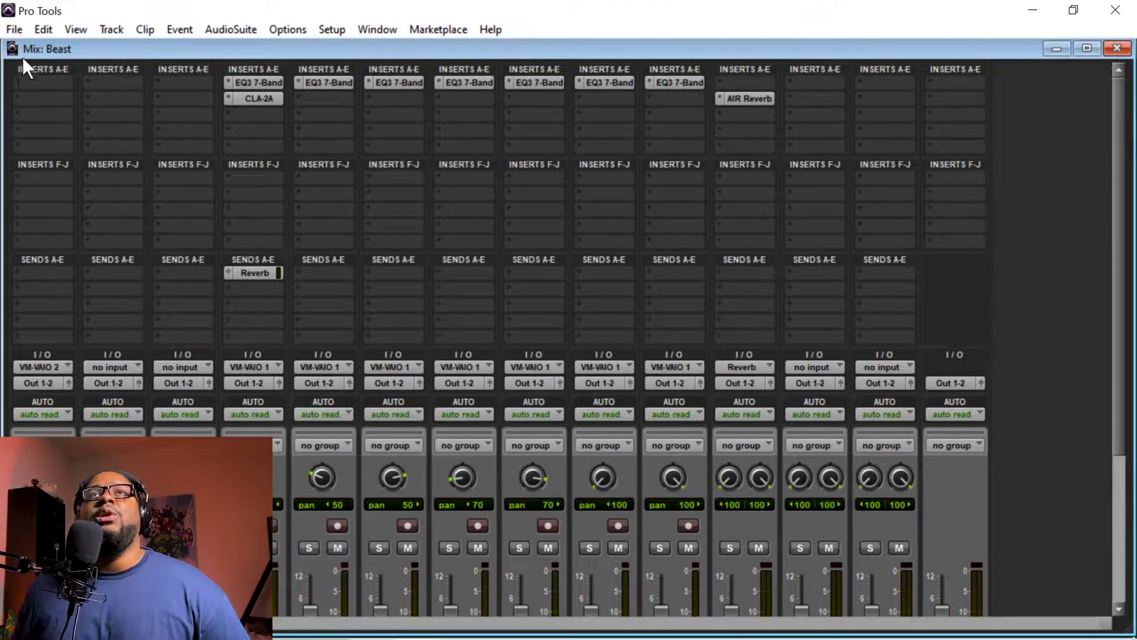
pyautogui.click(17, 86)
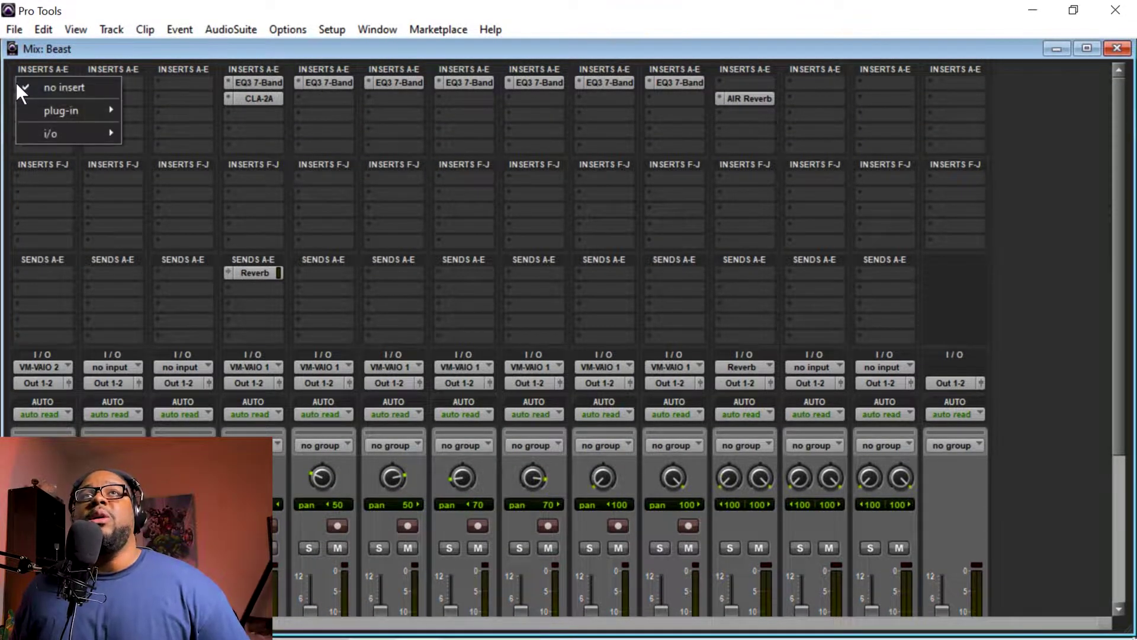
pyautogui.moveTo(38, 109)
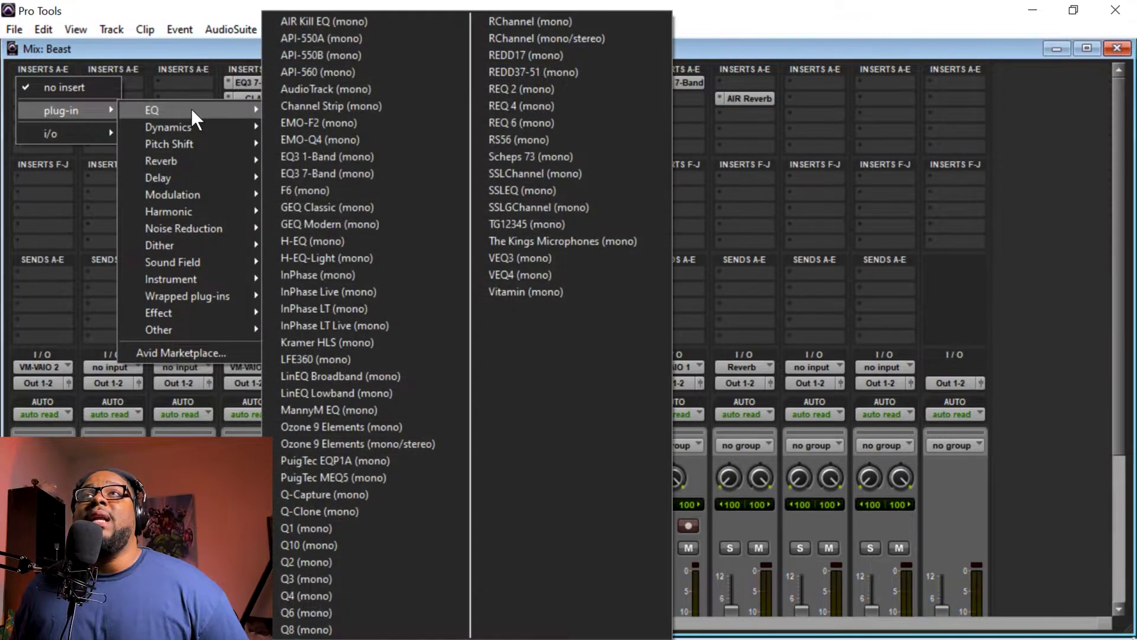
pyautogui.moveTo(240, 102)
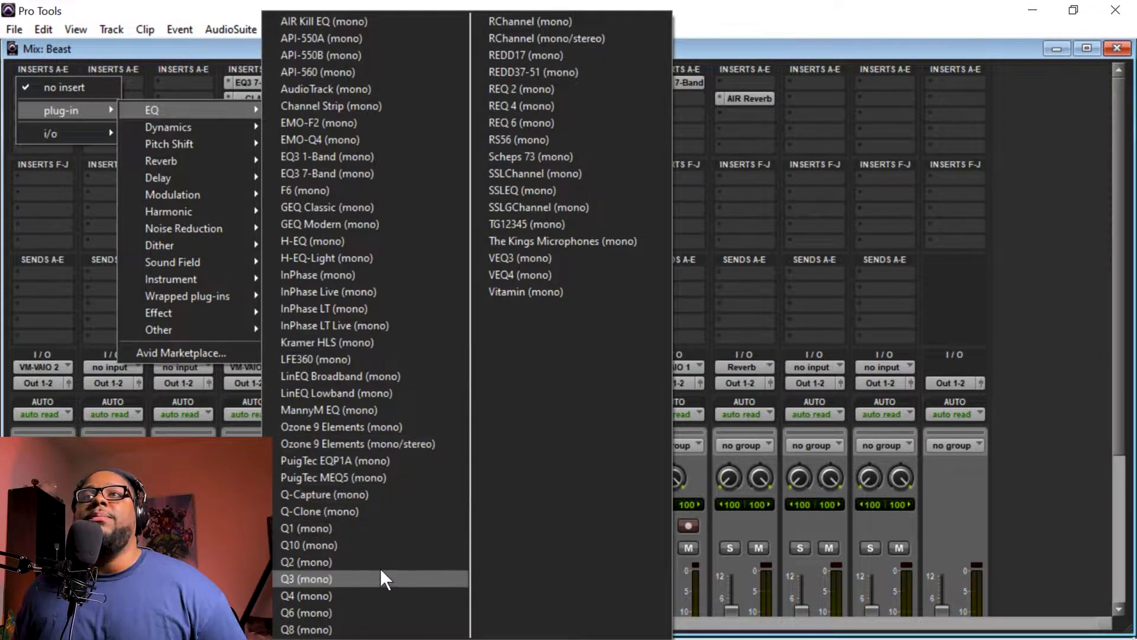
pyautogui.click(365, 172)
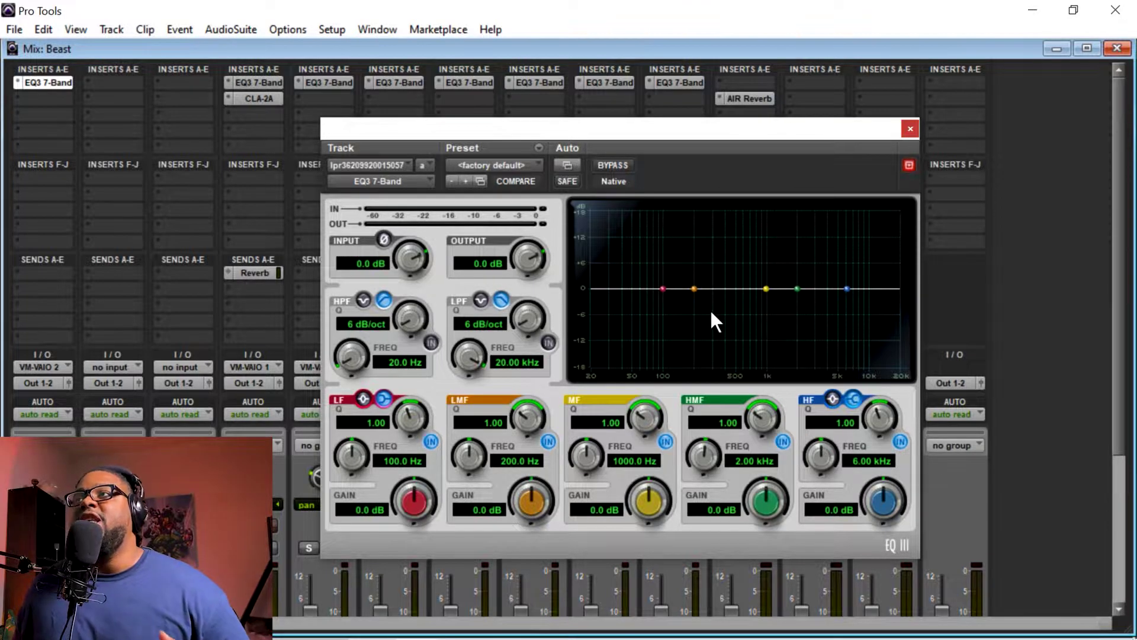
# Insert the CLA-2A (mono) compressor in the second insert slot of the imported vocal track, and toggle its bypass on and off
pyautogui.click(16, 98)
pyautogui.click(44, 42)
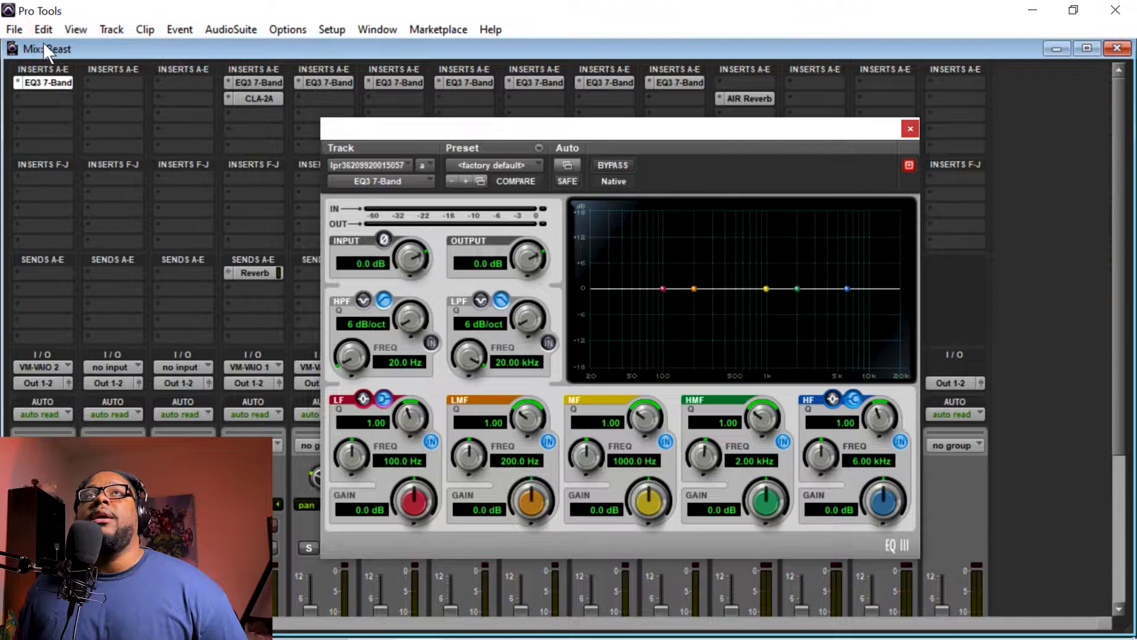
pyautogui.click(16, 97)
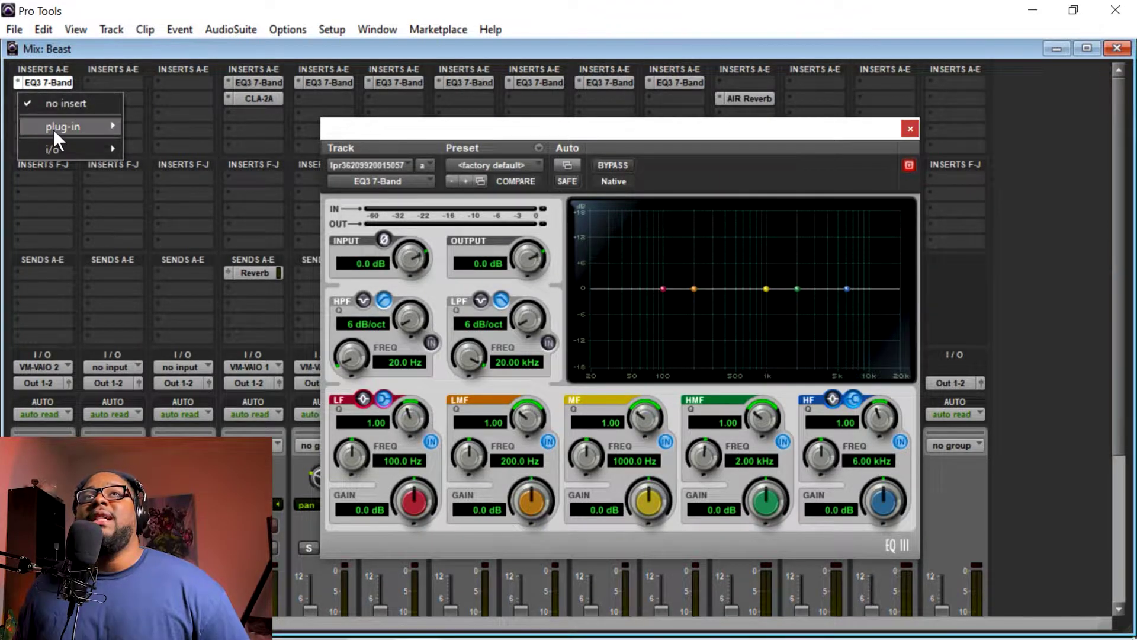
pyautogui.moveTo(53, 129)
pyautogui.moveTo(236, 148)
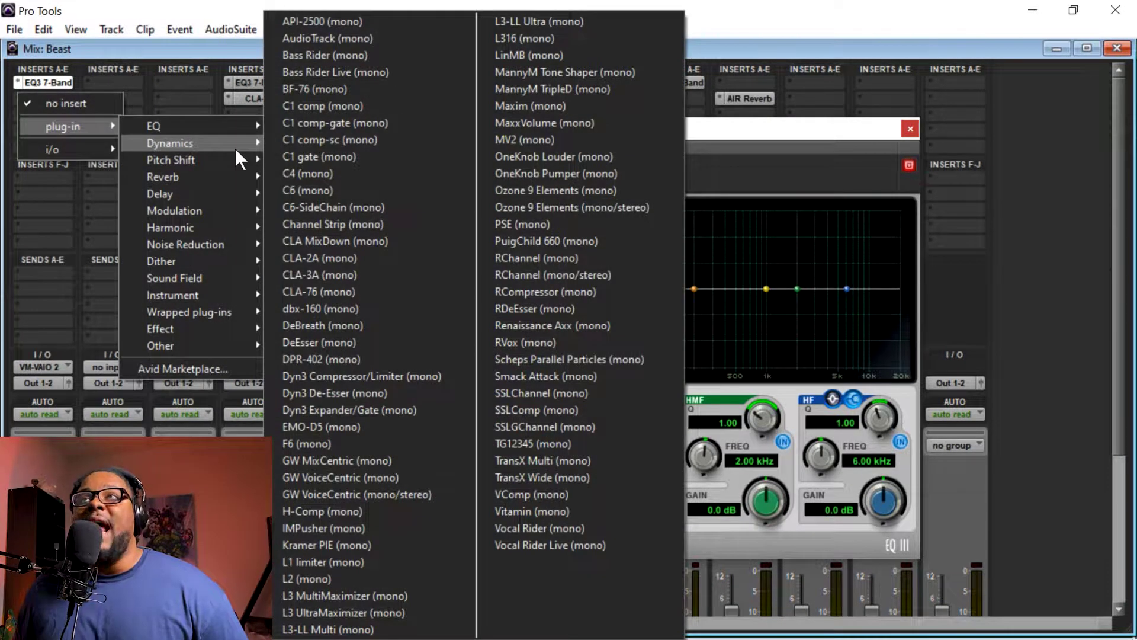
pyautogui.click(360, 257)
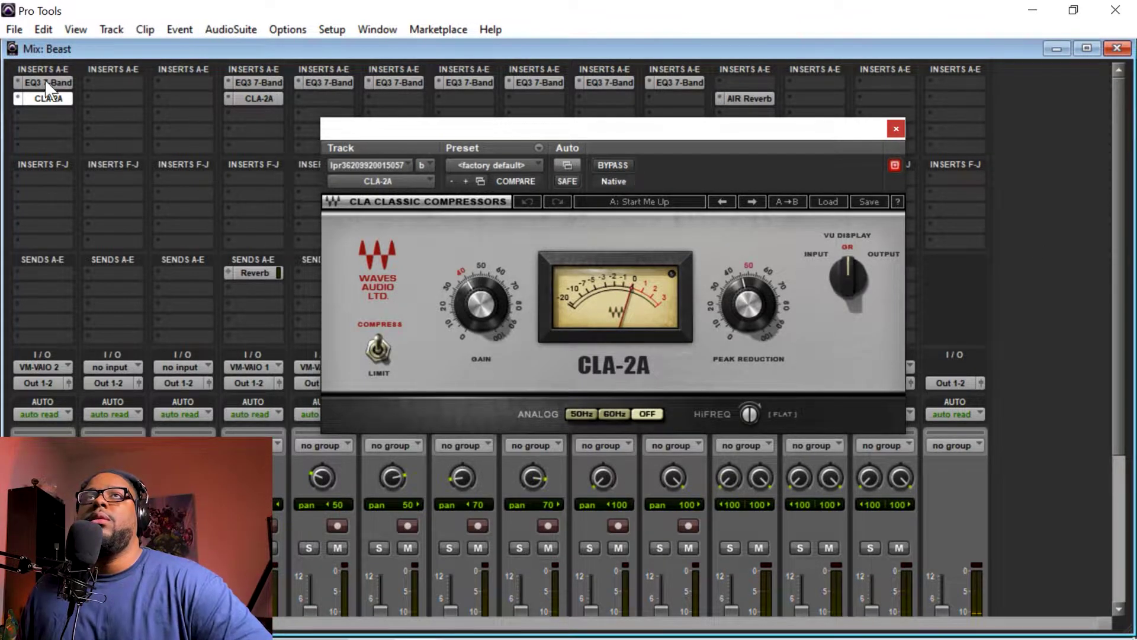
pyautogui.click(613, 165)
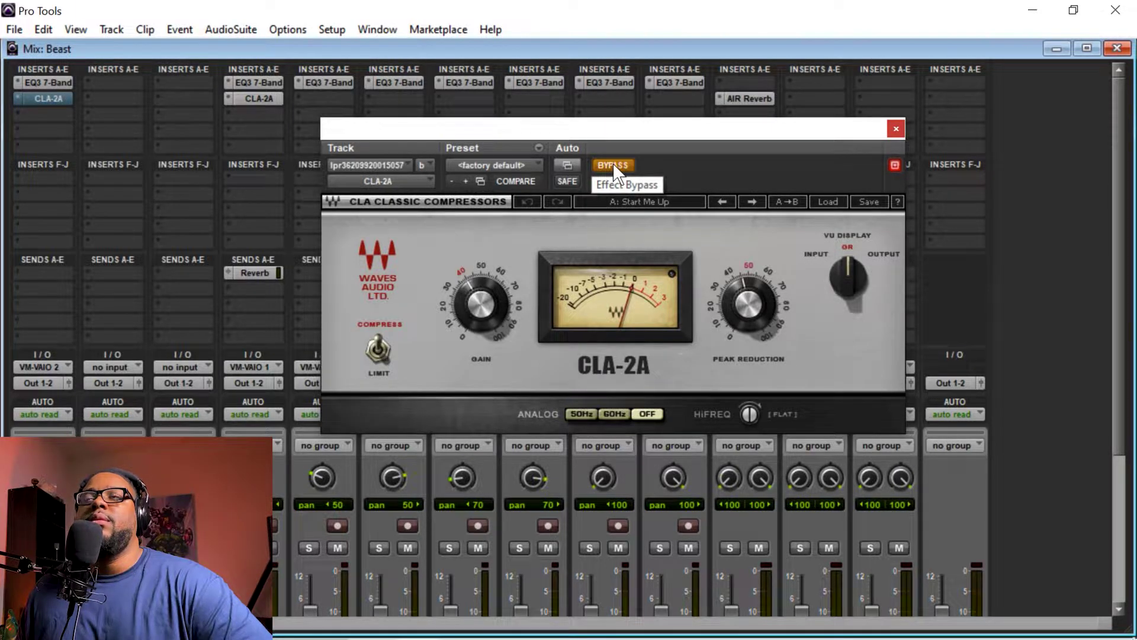
pyautogui.click(613, 165)
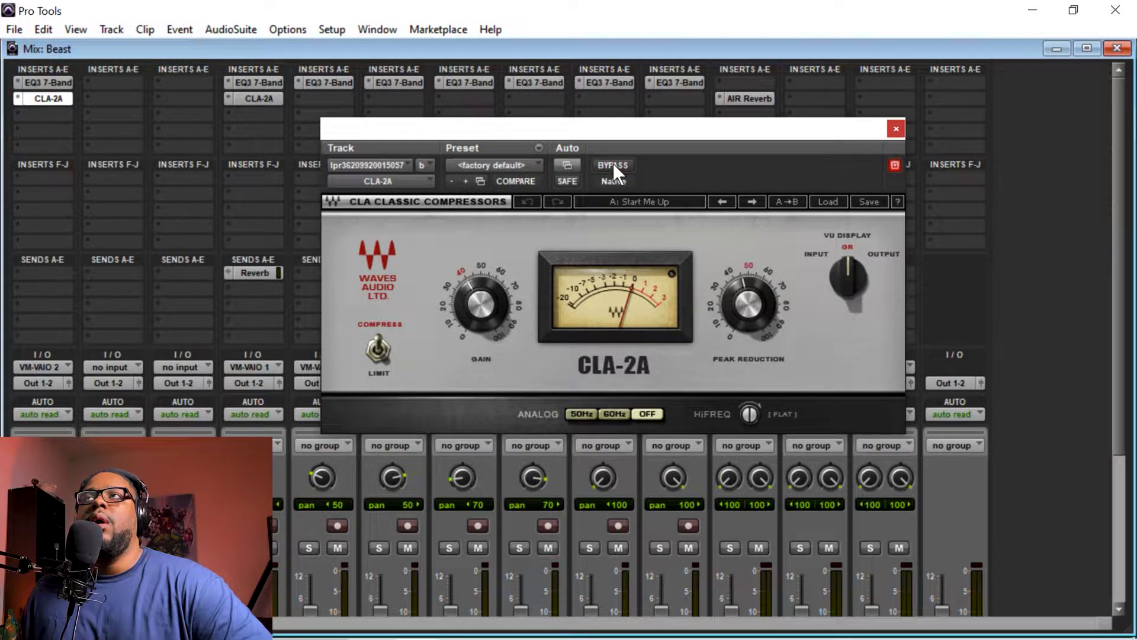
# In the vocal track's EQ3 7-Band, enable the high-pass filter at 18 dB/oct and 183.6 Hz, and shift the HMF band higher
pyautogui.click(51, 81)
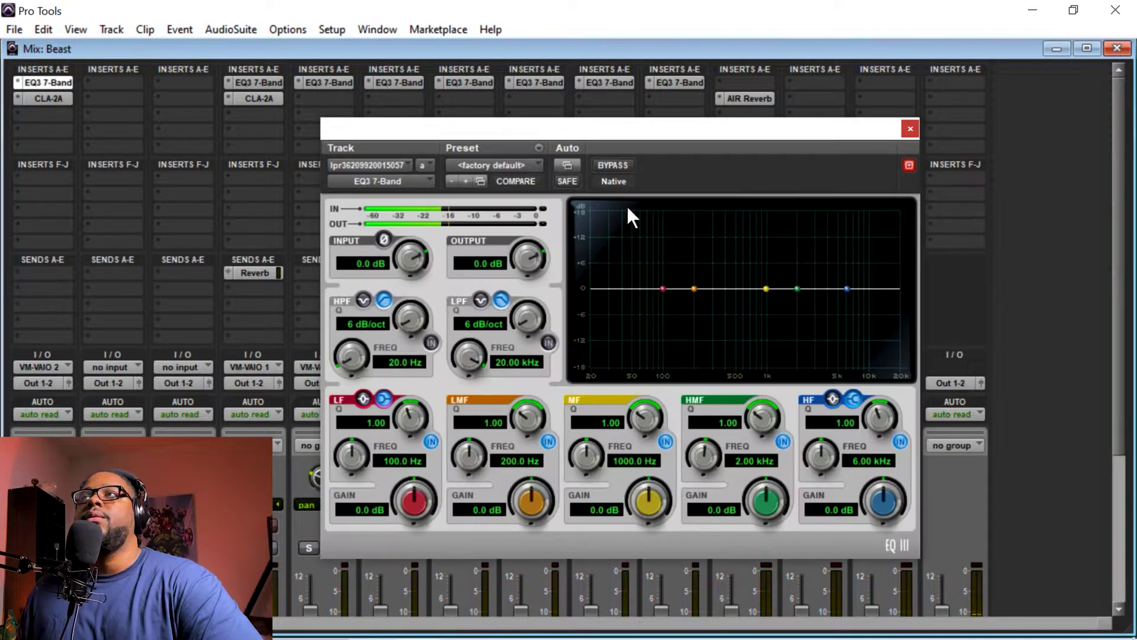
pyautogui.click(433, 341)
pyautogui.moveTo(368, 350); pyautogui.dragTo(349, 300)
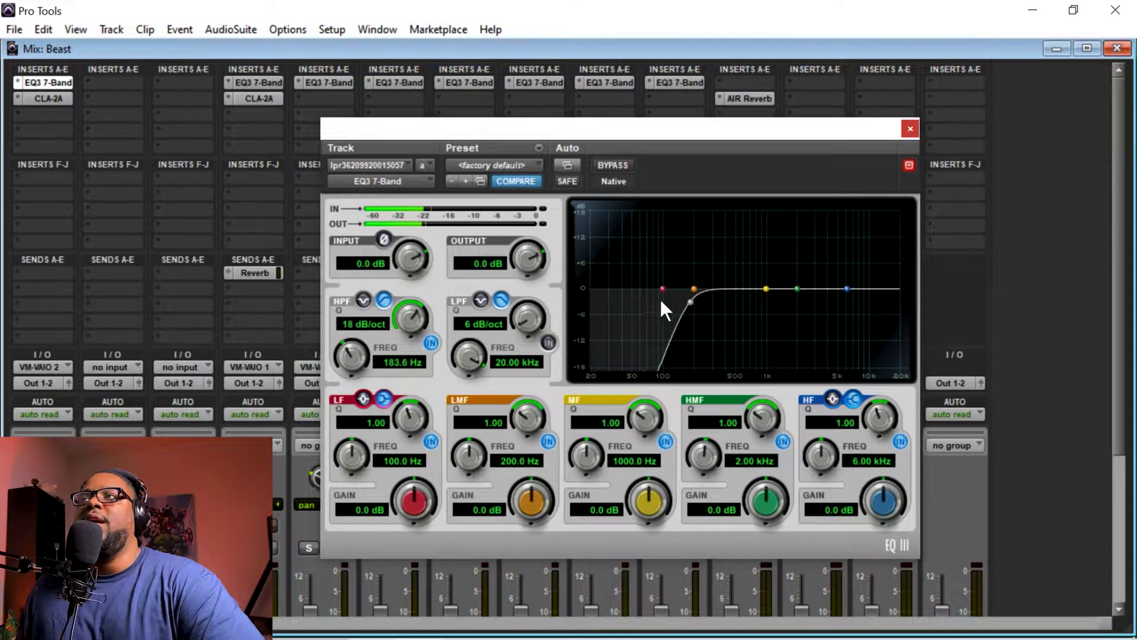
pyautogui.moveTo(792, 290); pyautogui.dragTo(851, 282)
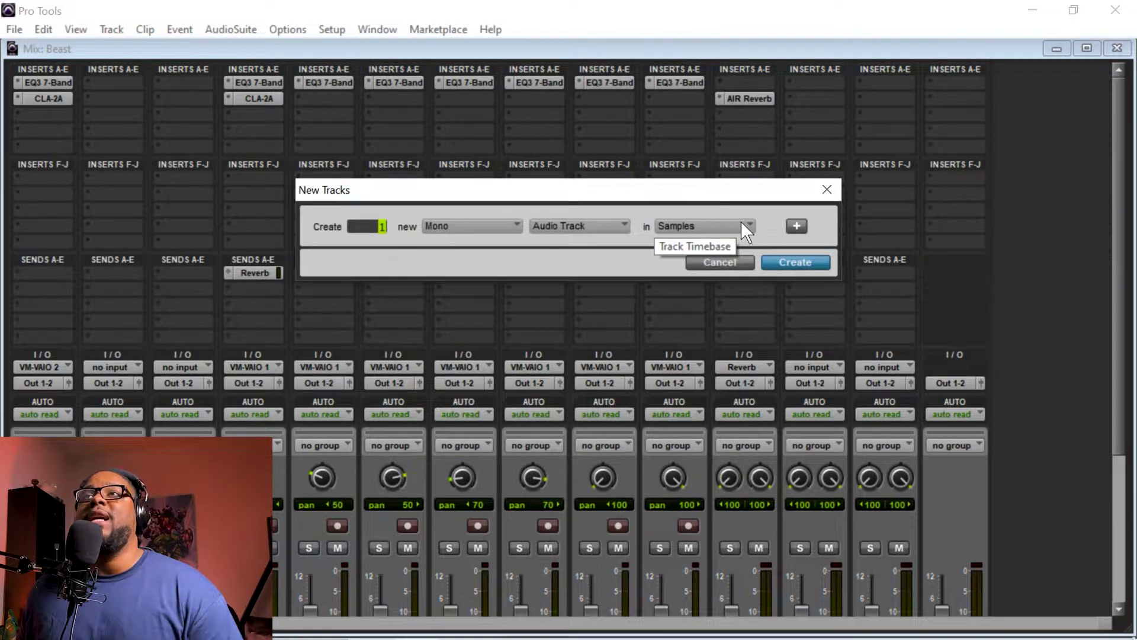
# Switch the format for one new track between Mono and Stereo, and leave it set to Stereo
pyautogui.hotkey('ctrl', 'Left')
pyautogui.hotkey('ctrl', 'Right')
pyautogui.hotkey('ctrl', 'Left')
pyautogui.hotkey('ctrl', 'Right')
pyautogui.hotkey('ctrl', 'Left')
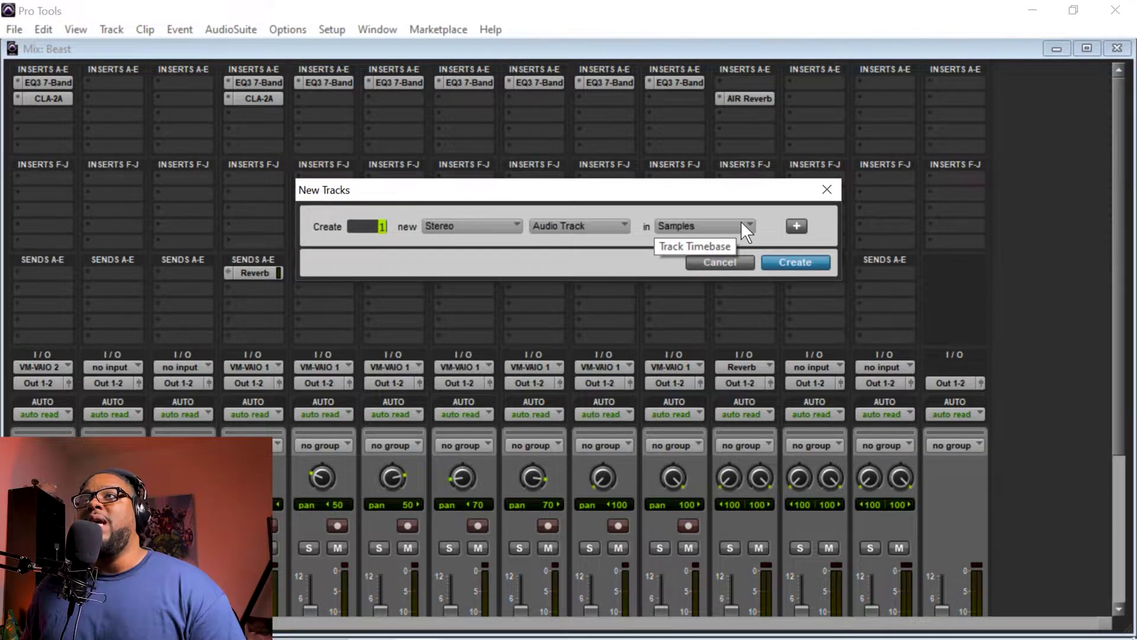
pyautogui.hotkey('ctrl', 'Right')
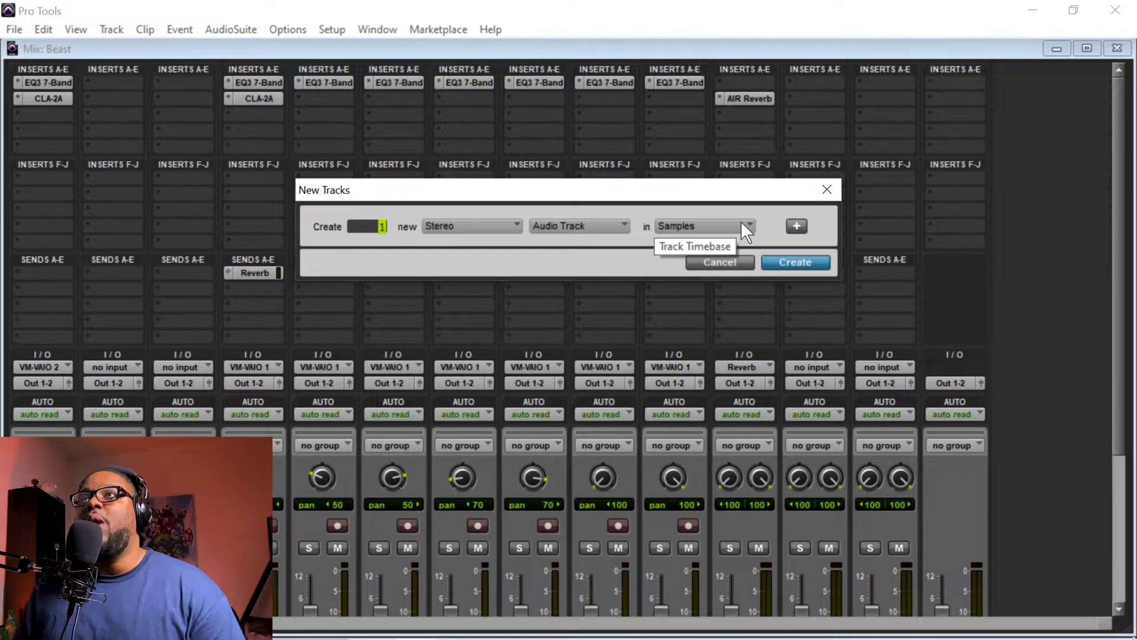
# Cycle through the new track's types, set it to Aux Input, and create the stereo track
pyautogui.hotkey('ctrl', 'Down')
pyautogui.hotkey('ctrl', 'Up')
pyautogui.hotkey('ctrl', 'Up')
pyautogui.hotkey('ctrl', 'Up')
pyautogui.hotkey('ctrl', 'Up')
pyautogui.hotkey('ctrl', 'Down')
pyautogui.hotkey('ctrl', 'Up')
pyautogui.hotkey('ctrl', 'Down')
pyautogui.hotkey('ctrl', 'Up')
pyautogui.hotkey('ctrl', 'Down')
pyautogui.hotkey('ctrl', 'Down')
pyautogui.hotkey('ctrl', 'Down')
pyautogui.hotkey('ctrl', 'Down')
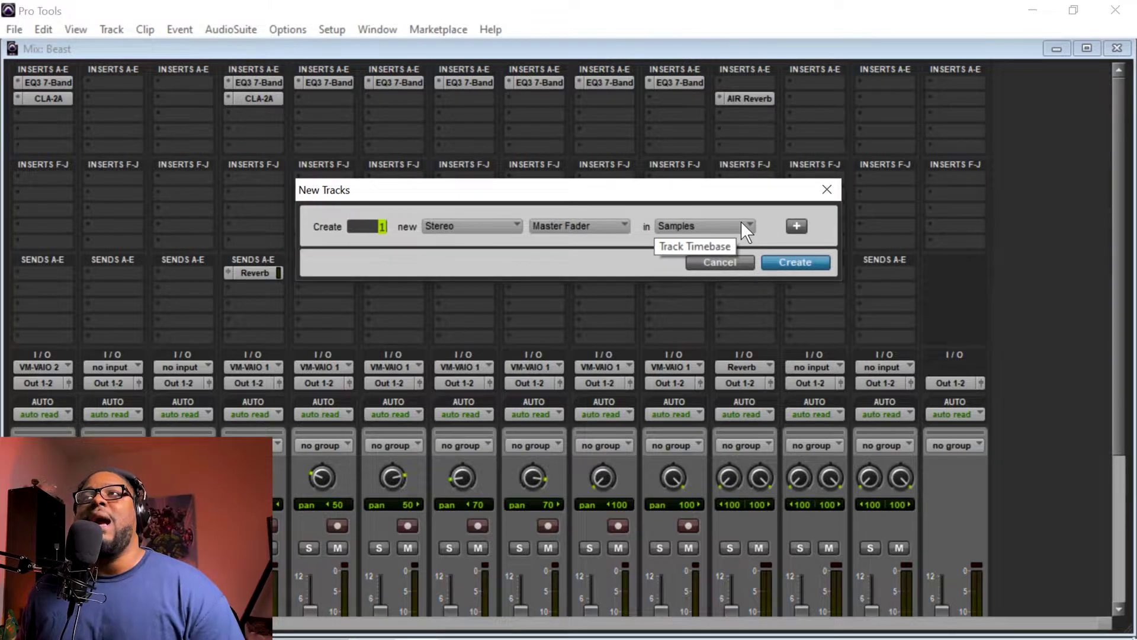
pyautogui.hotkey('ctrl', 'Down')
pyautogui.hotkey('ctrl', 'Up')
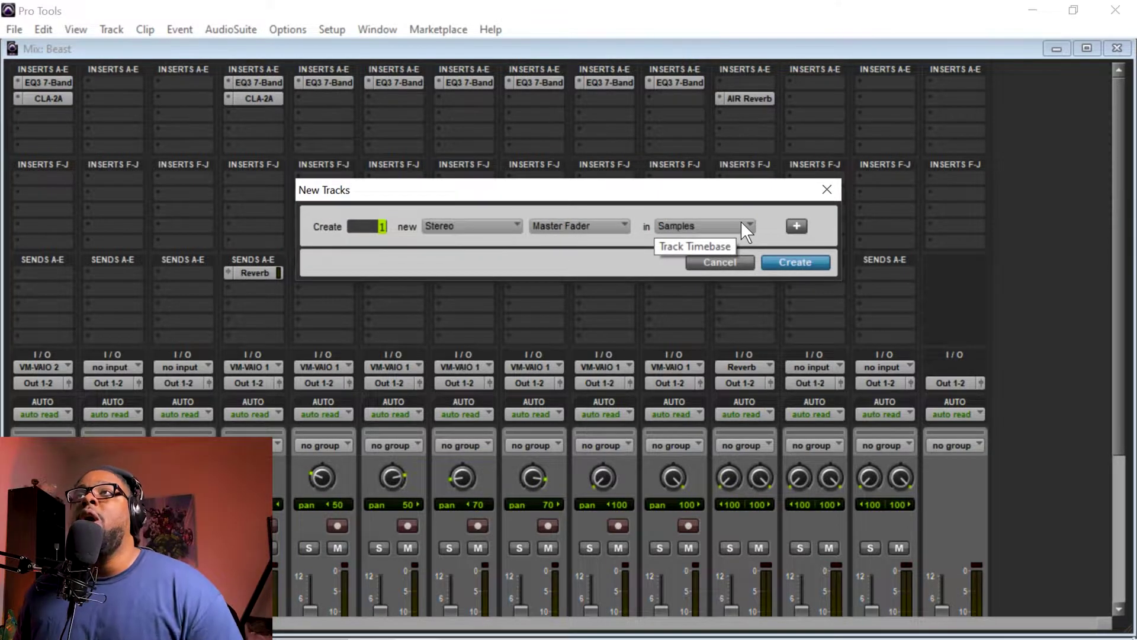
pyautogui.hotkey('ctrl', 'Up')
pyautogui.hotkey('ctrl', 'Up')
pyautogui.hotkey('ctrl', 'Down')
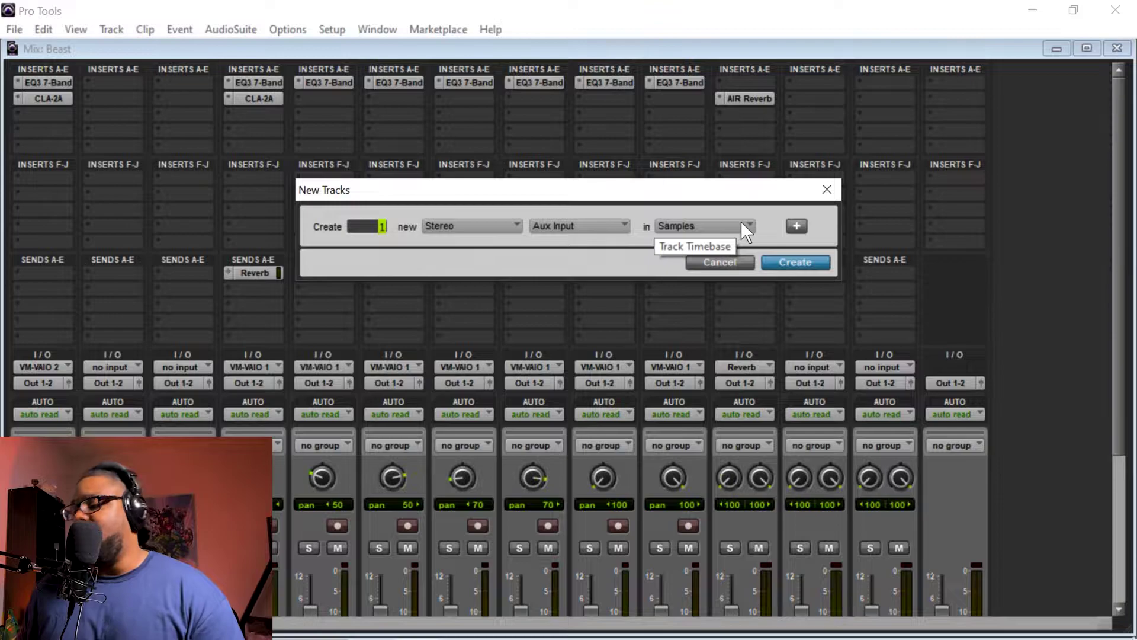
pyautogui.press('Return')
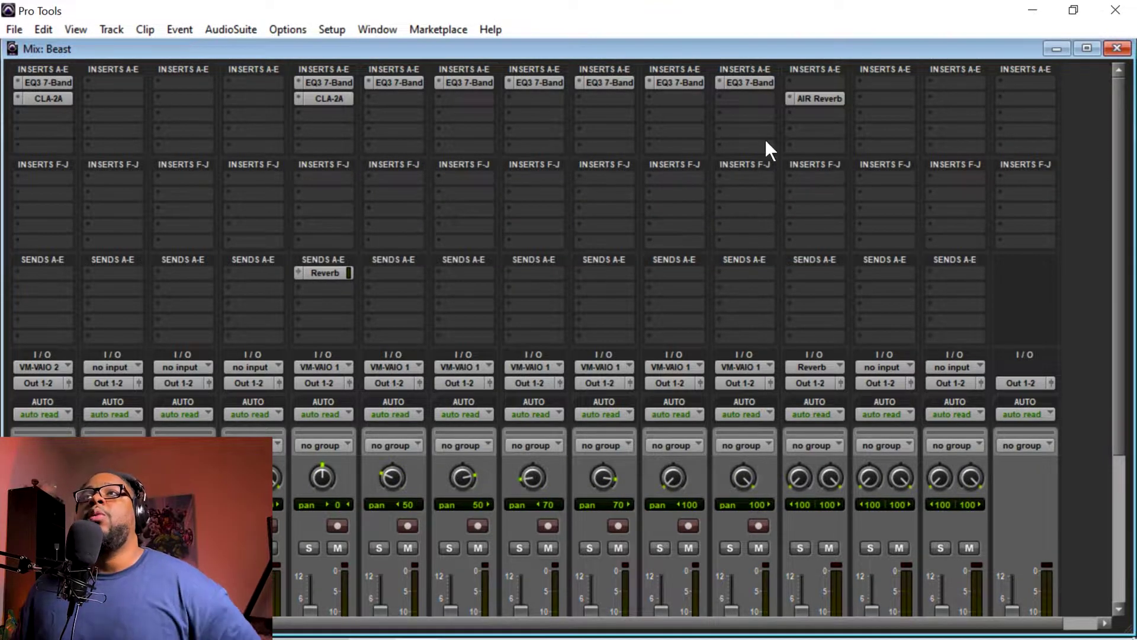
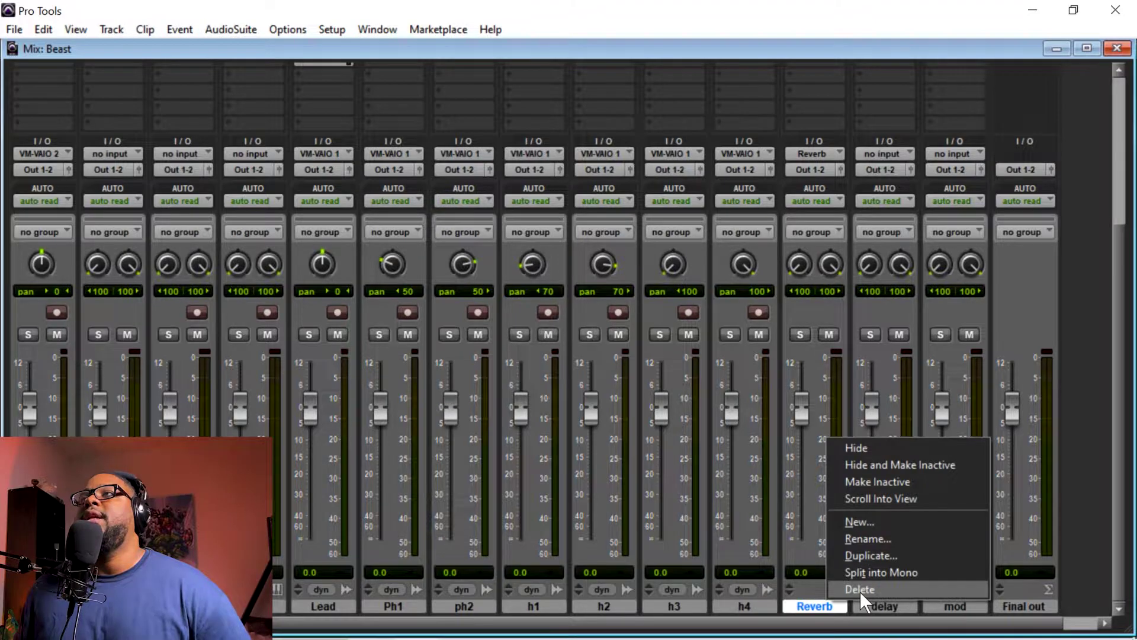
# Delete the existing Reverb track, and display the track colors in the Mix window
pyautogui.click(860, 590)
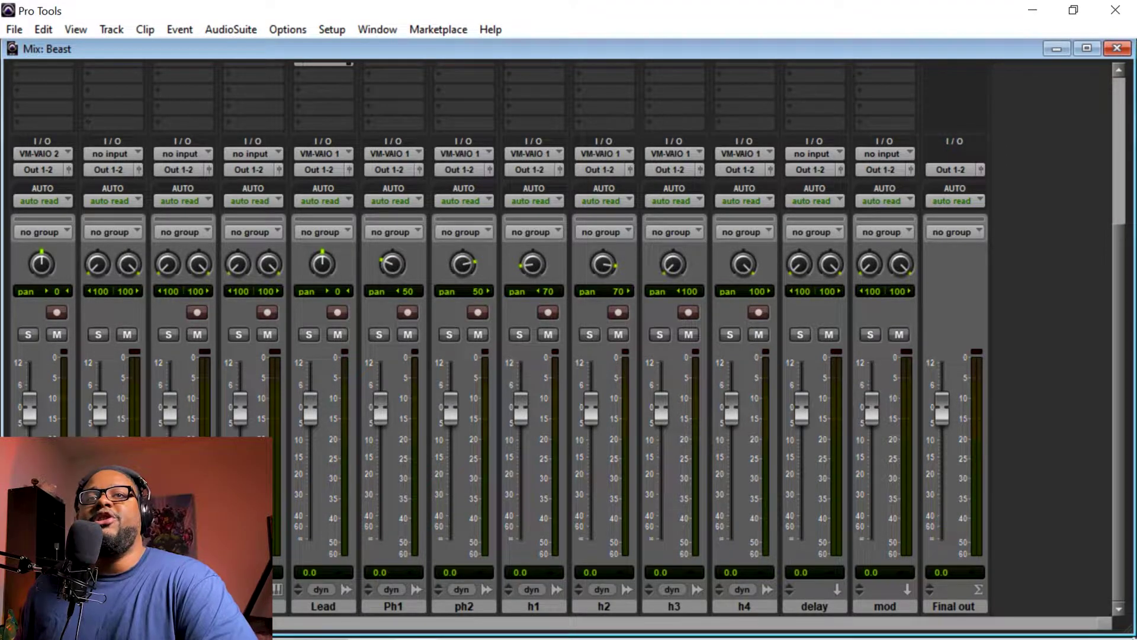
pyautogui.click(15, 621)
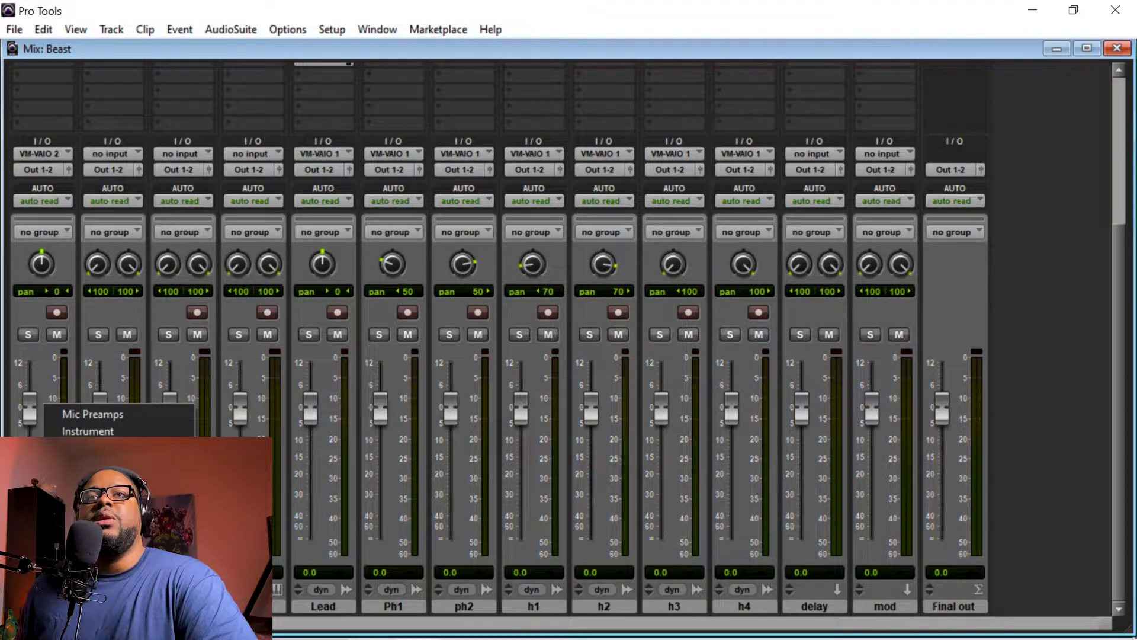
pyautogui.click(89, 480)
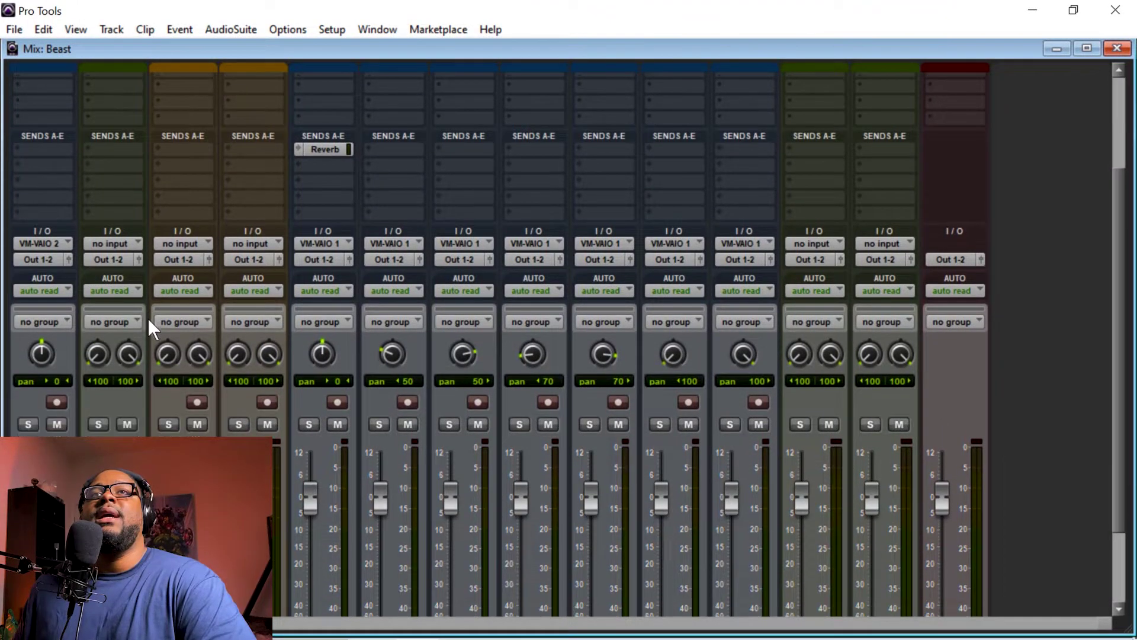
# Change the new aux track's color to magenta, and close the color palette
pyautogui.scroll(-2, 128, 315)
pyautogui.scroll(-1, 567, 345)
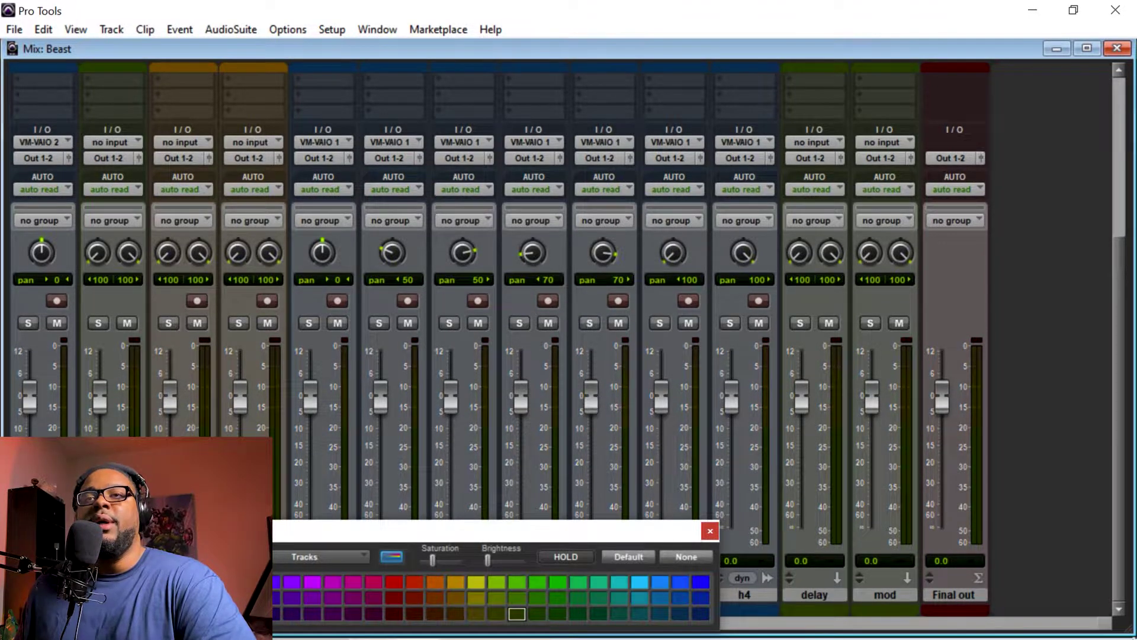
pyautogui.click(355, 583)
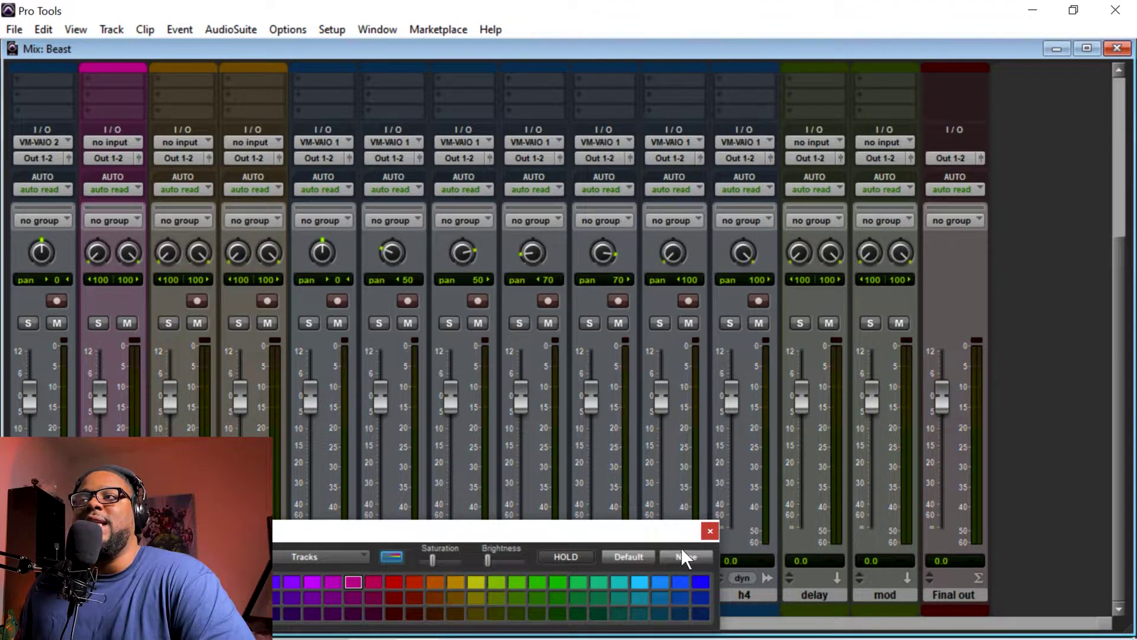
pyautogui.click(709, 531)
# Set the magenta aux track's input to the Reverb (Stereo) bus
pyautogui.scroll(5, 93, 130)
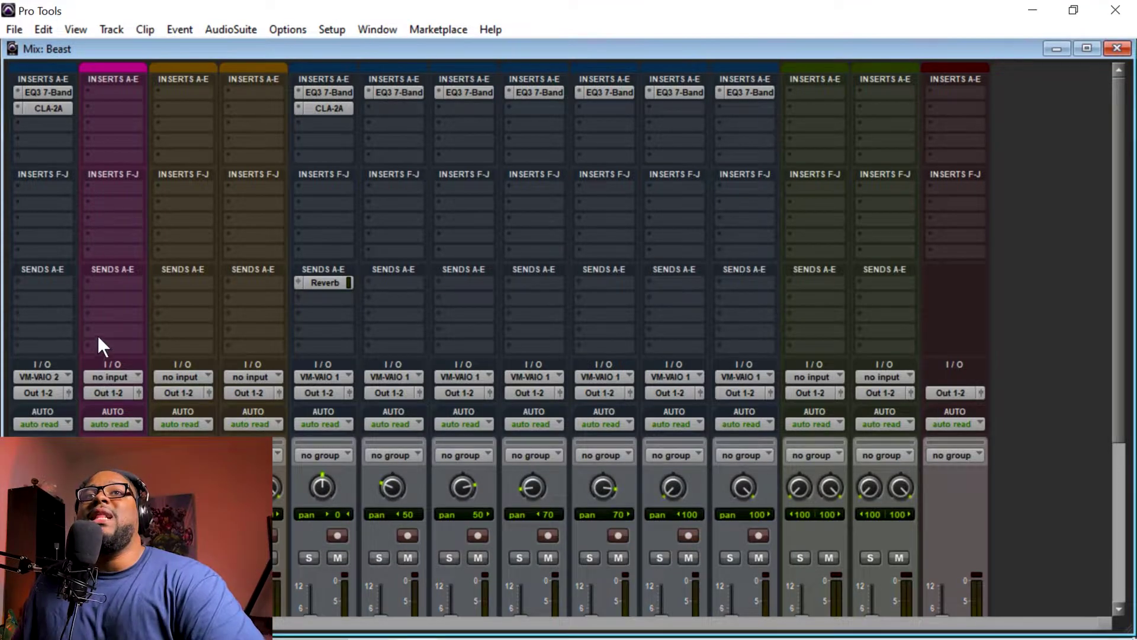
pyautogui.click(113, 377)
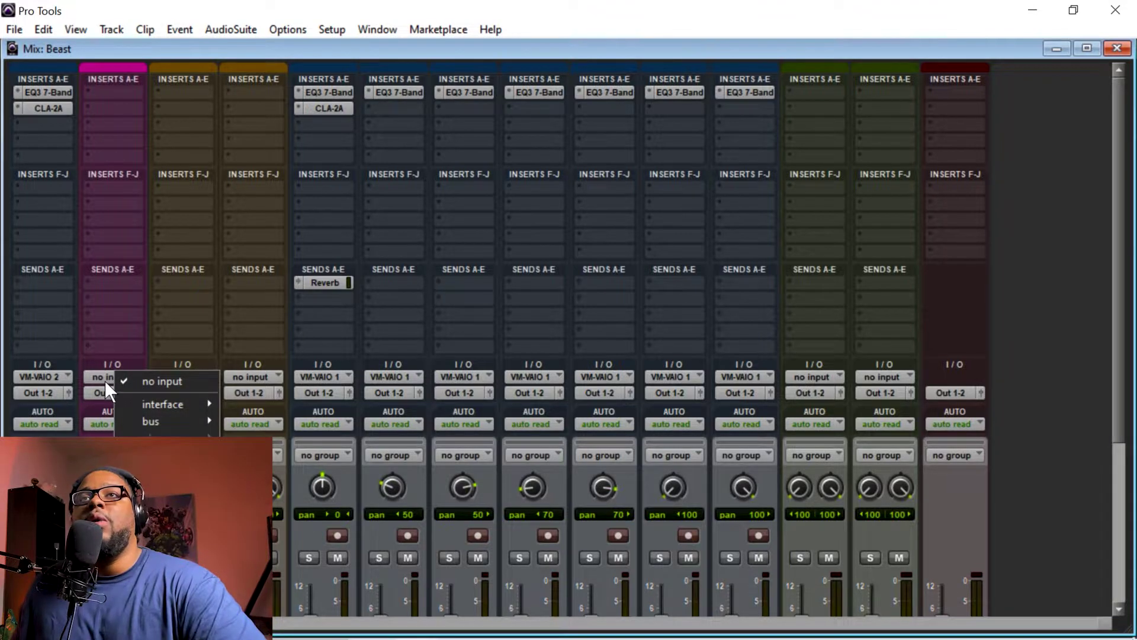
pyautogui.click(102, 377)
pyautogui.click(102, 376)
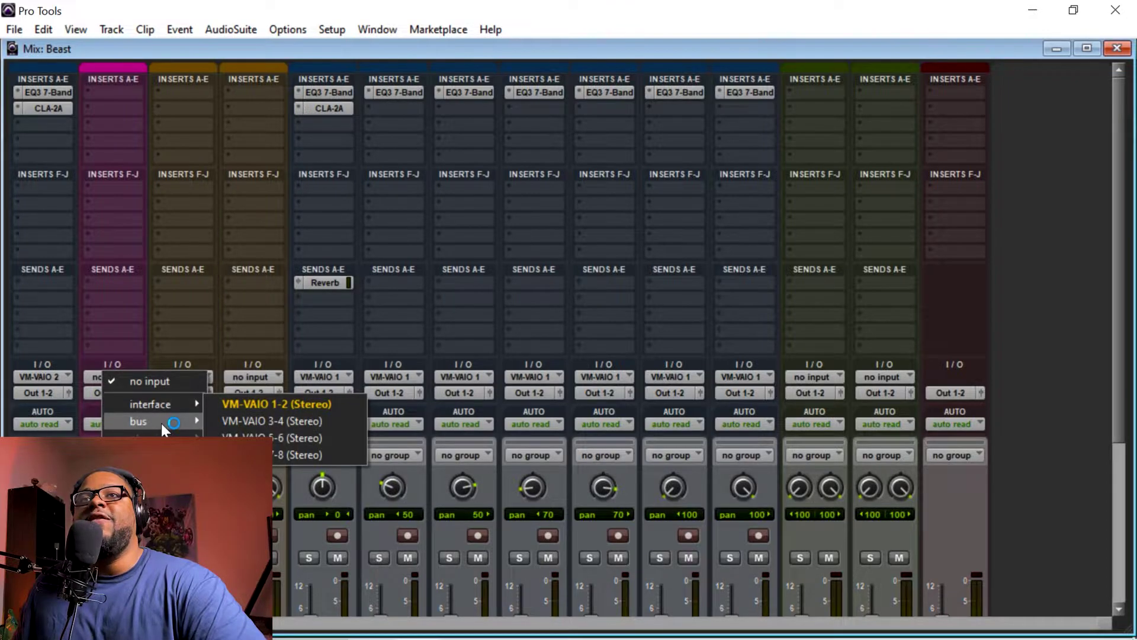
pyautogui.moveTo(161, 423)
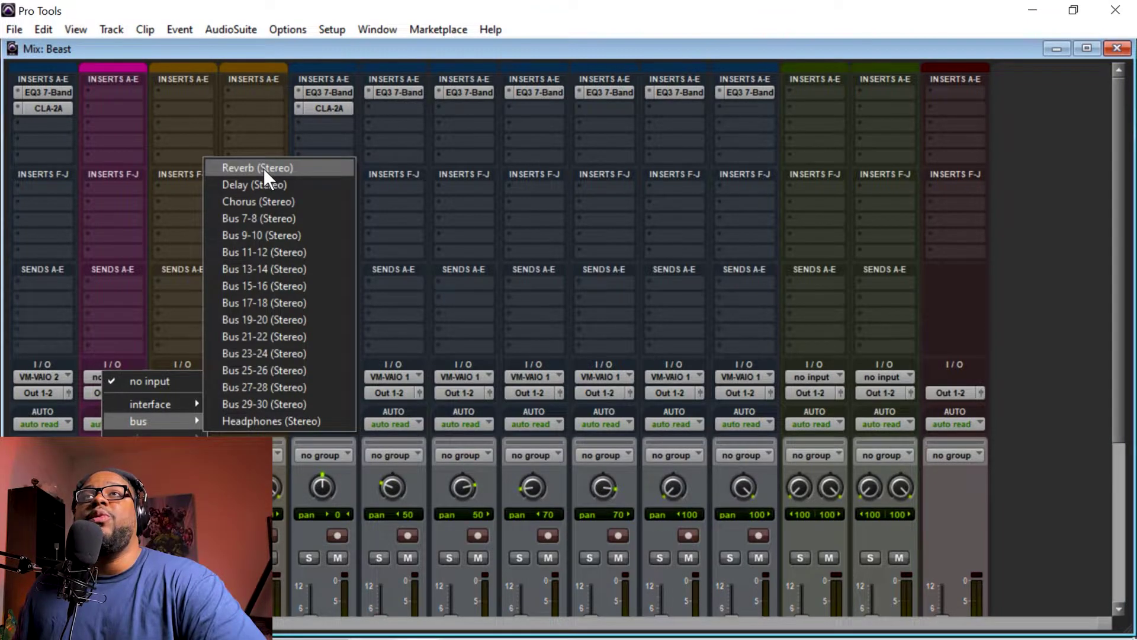
pyautogui.click(264, 168)
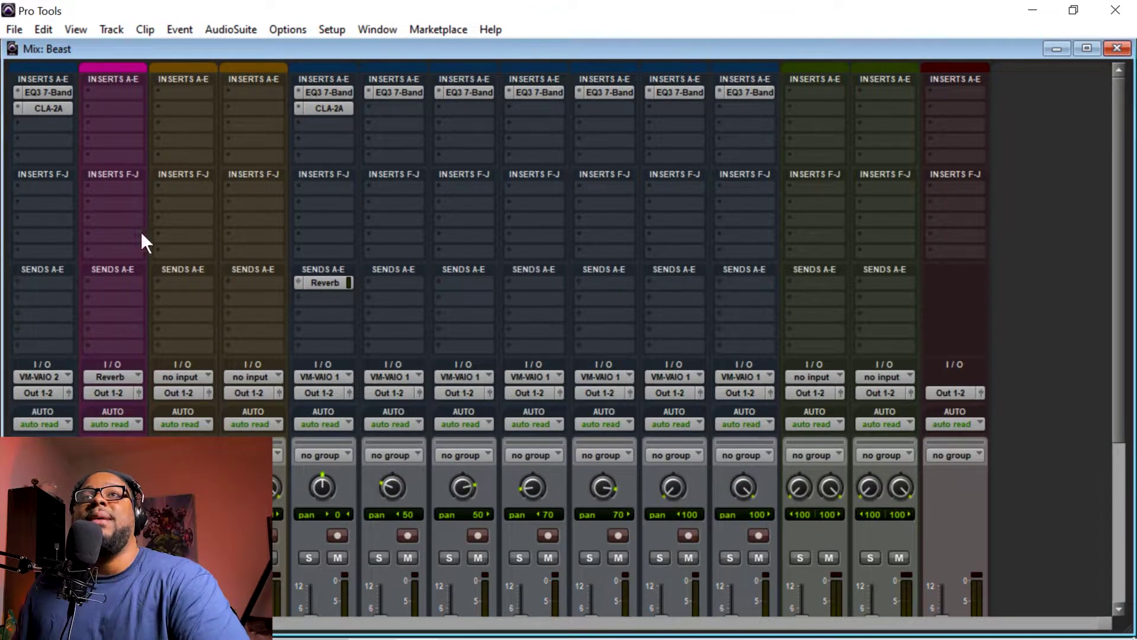
# Rename the aux track's input bus as Rev
pyautogui.rightClick(101, 372)
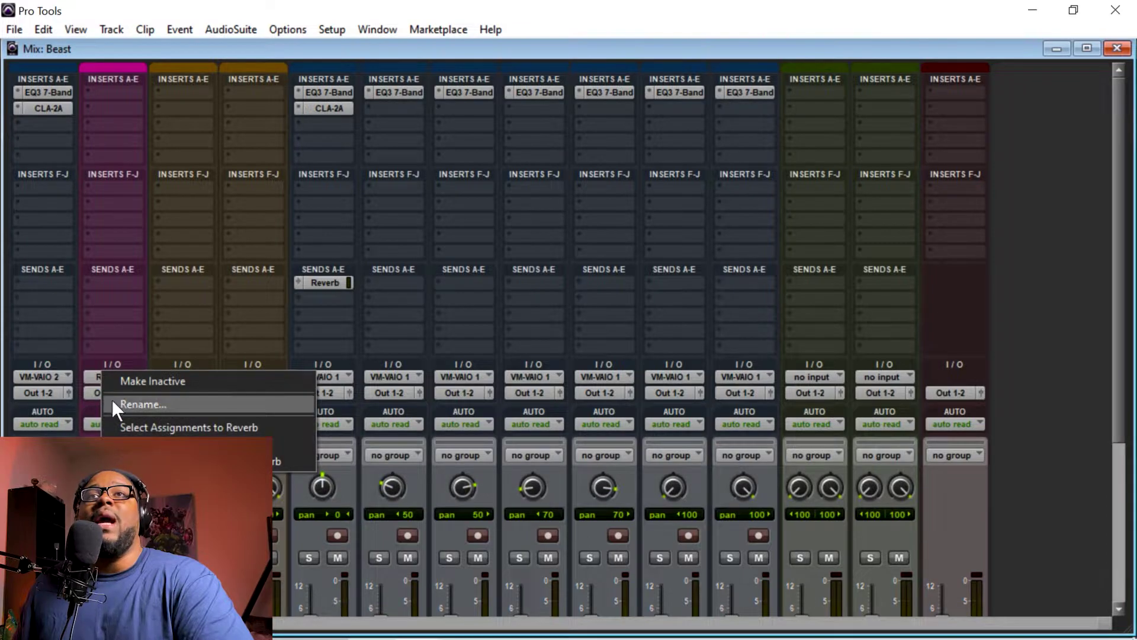
pyautogui.click(112, 399)
pyautogui.write('REve')
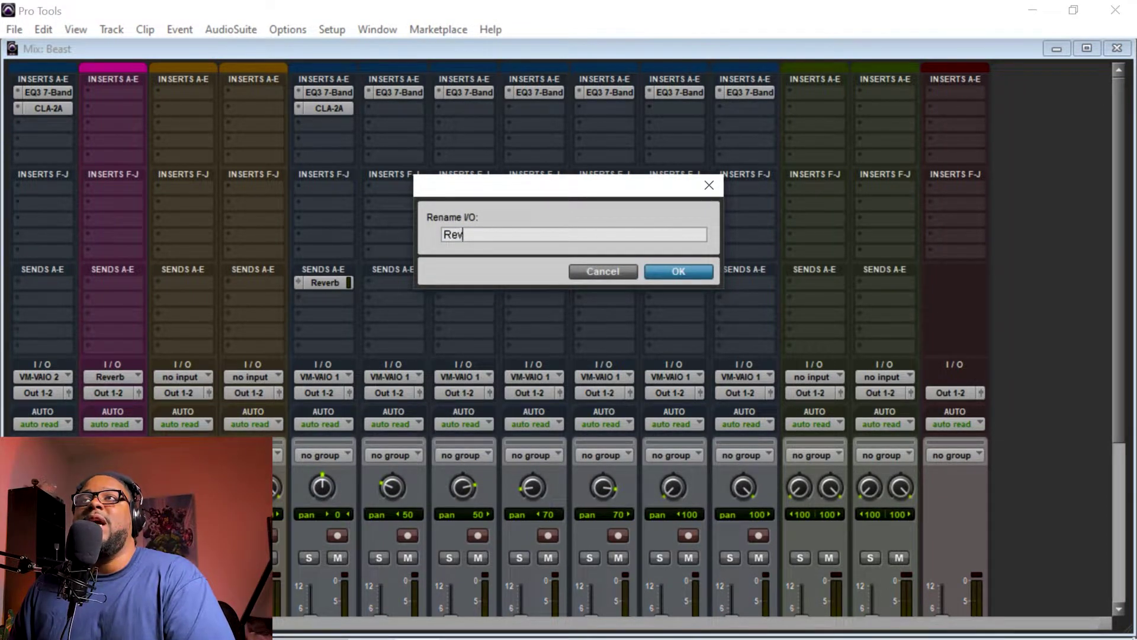
pyautogui.press('Return')
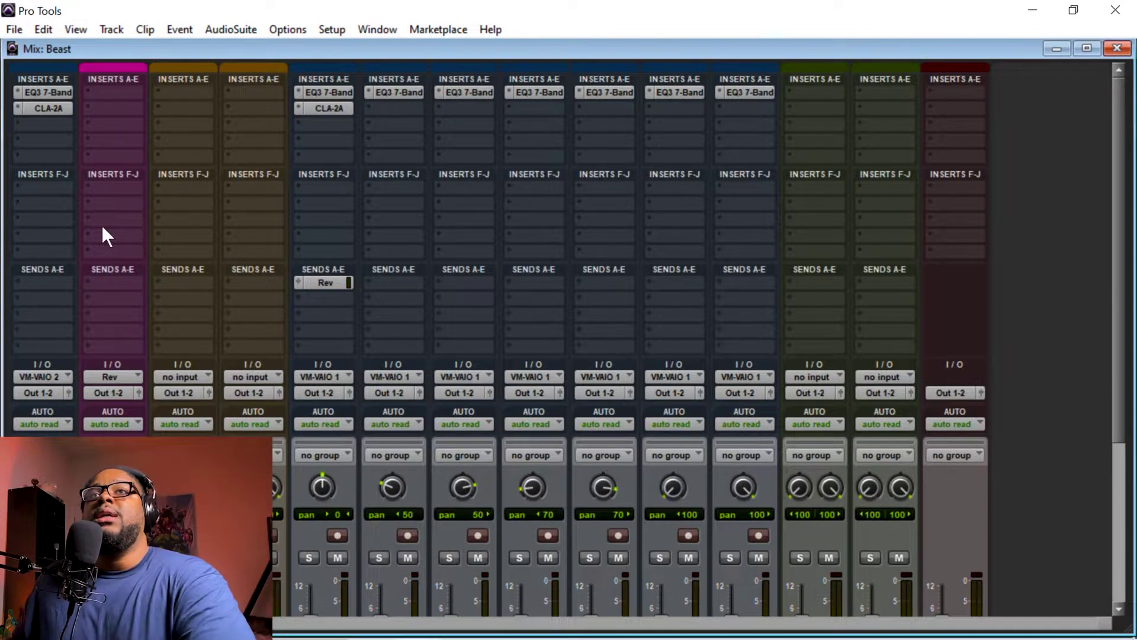
# Insert the multichannel AIR Reverb (stereo) plug-in in the second insert slot of the magenta aux track, and move its window aside
pyautogui.click(88, 112)
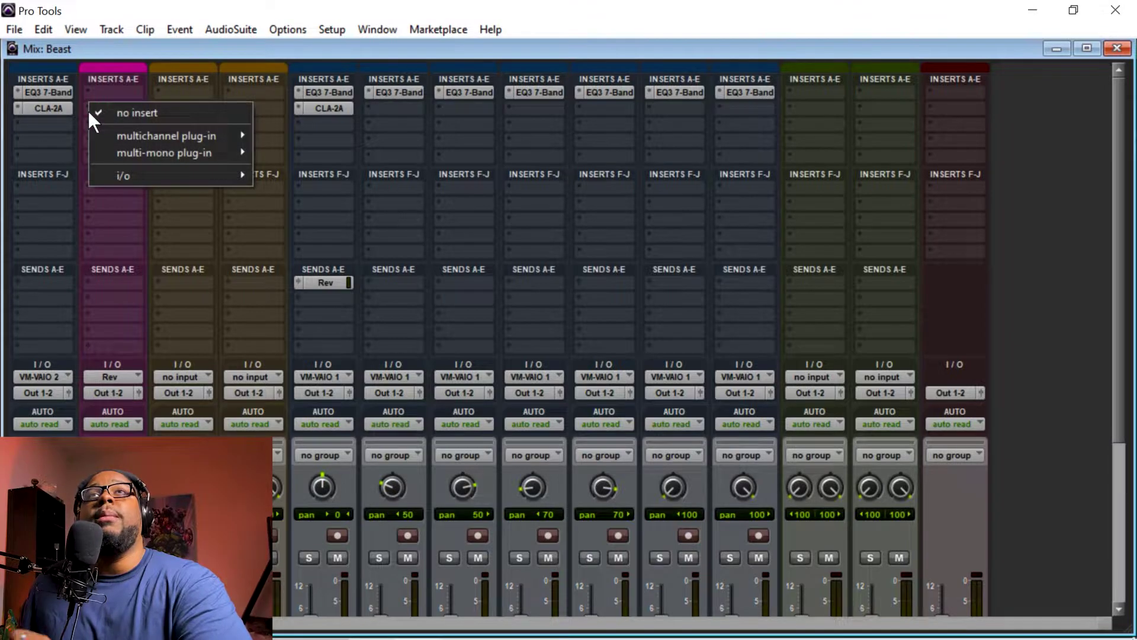
pyautogui.moveTo(153, 134)
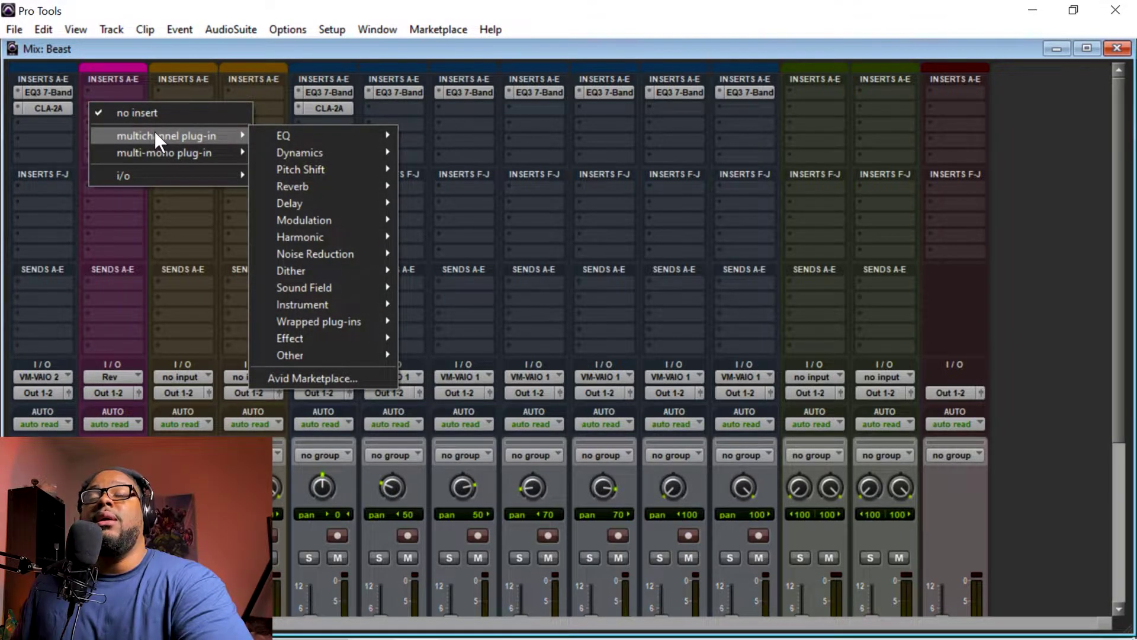
pyautogui.moveTo(358, 187)
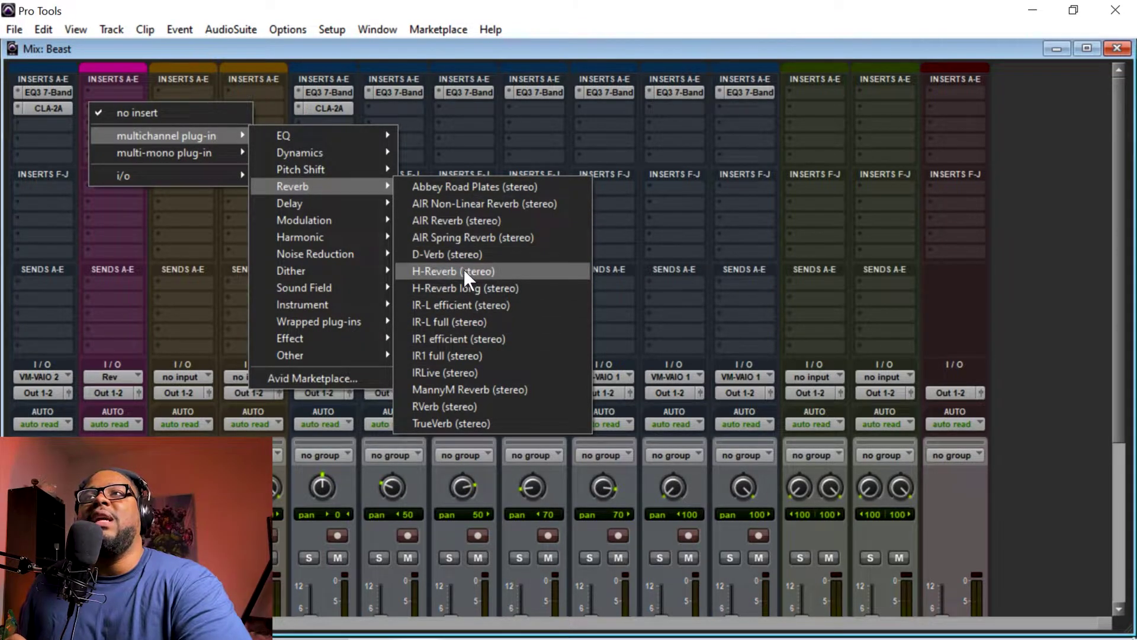
pyautogui.click(466, 220)
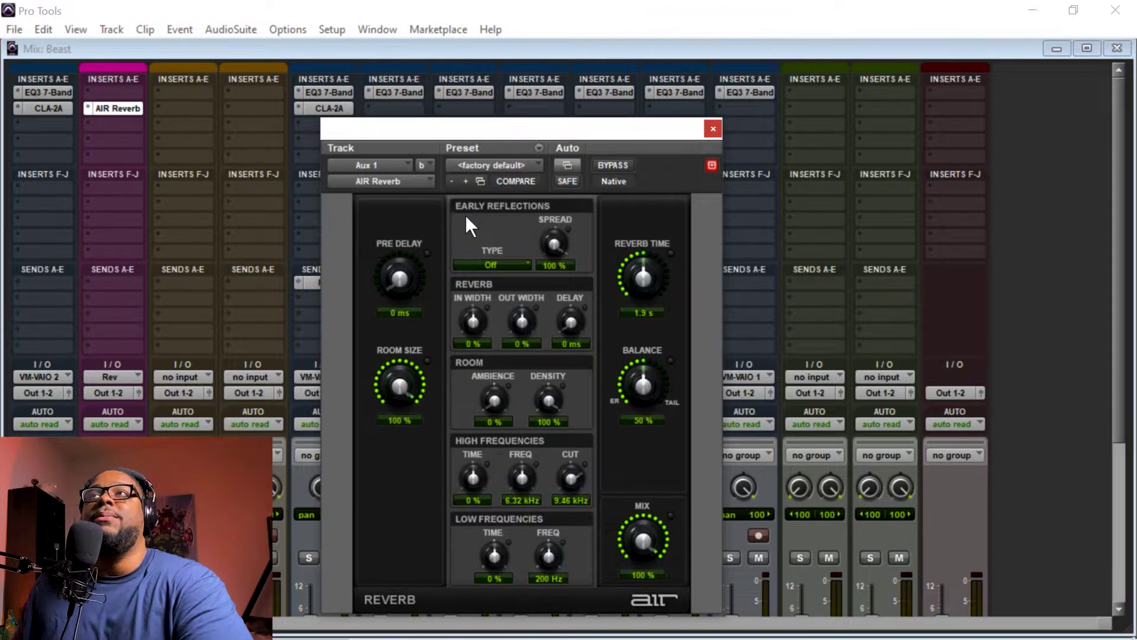
pyautogui.moveTo(418, 135); pyautogui.dragTo(552, 72)
pyautogui.click(1121, 210)
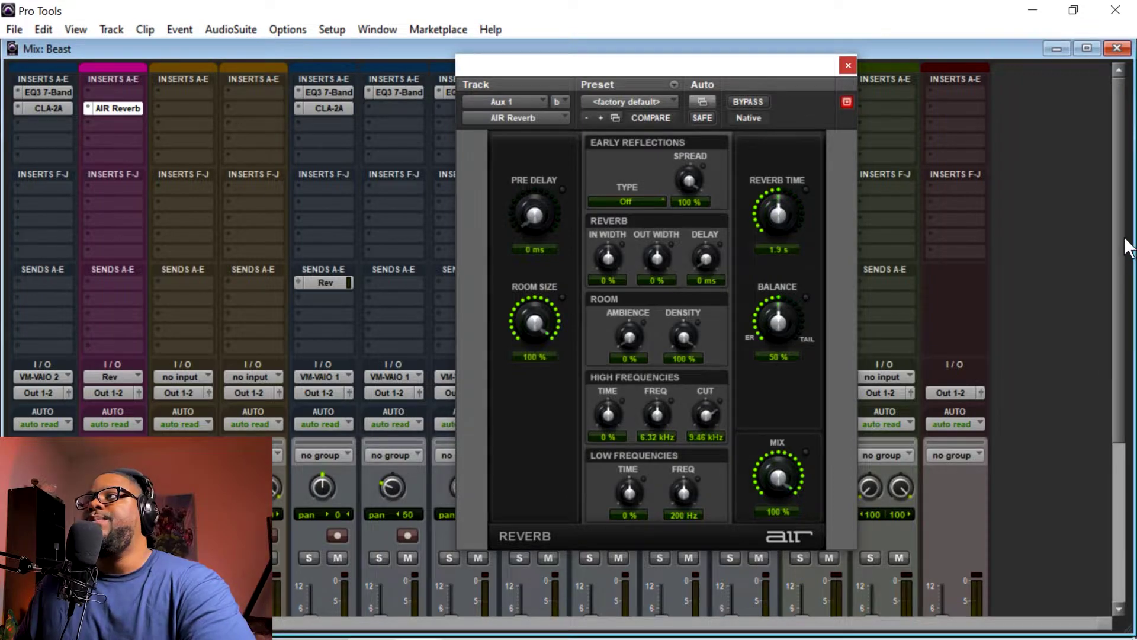
pyautogui.moveTo(1120, 248); pyautogui.dragTo(1094, 447)
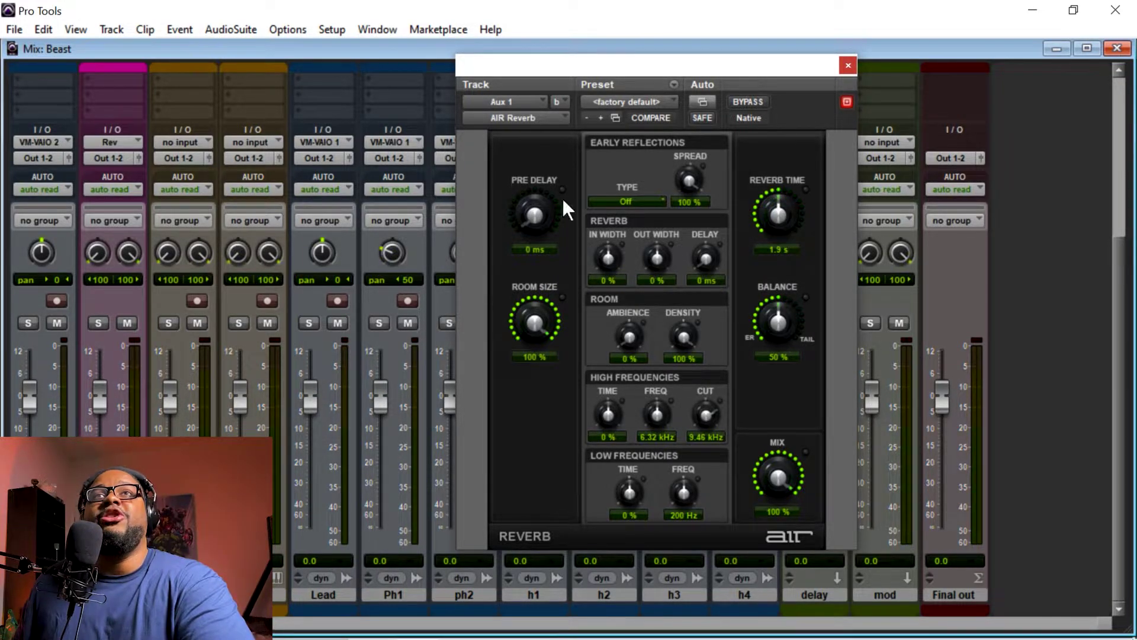
# Add a send to the Rev (Stereo) bus in the imported vocal track's first send slot
pyautogui.scroll(5, 1115, 270)
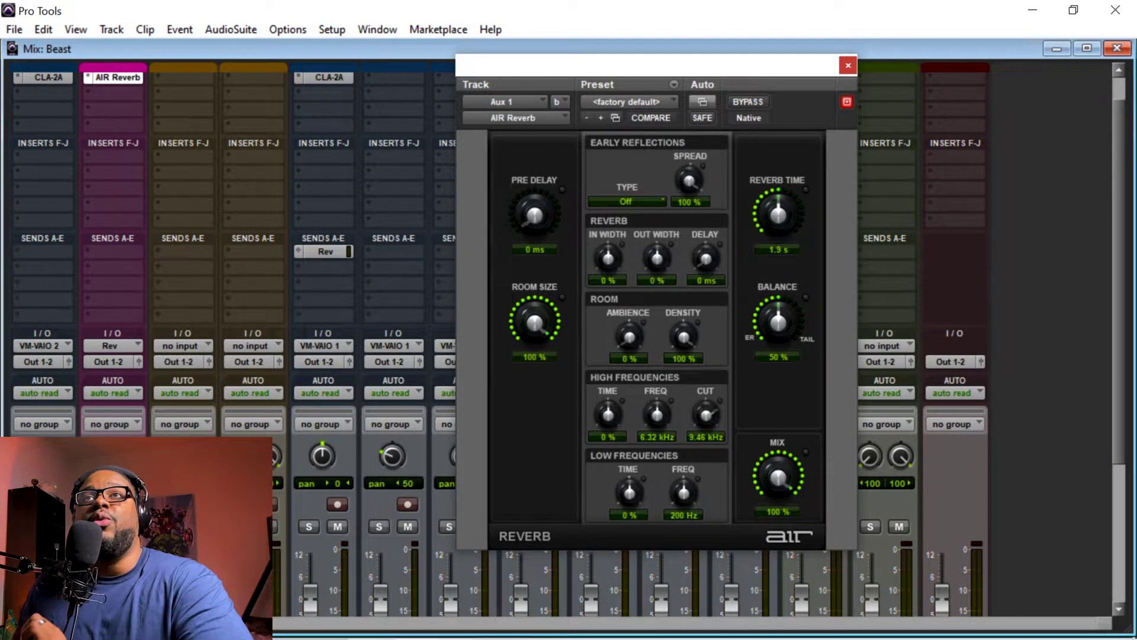
pyautogui.scroll(-5, 1117, 297)
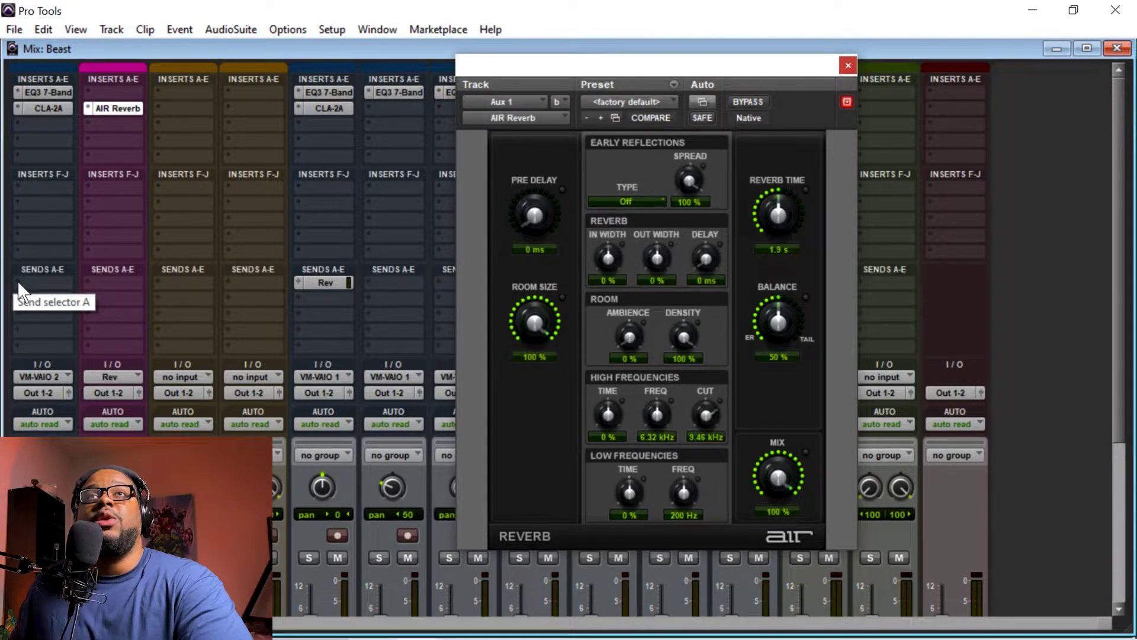
pyautogui.click(18, 283)
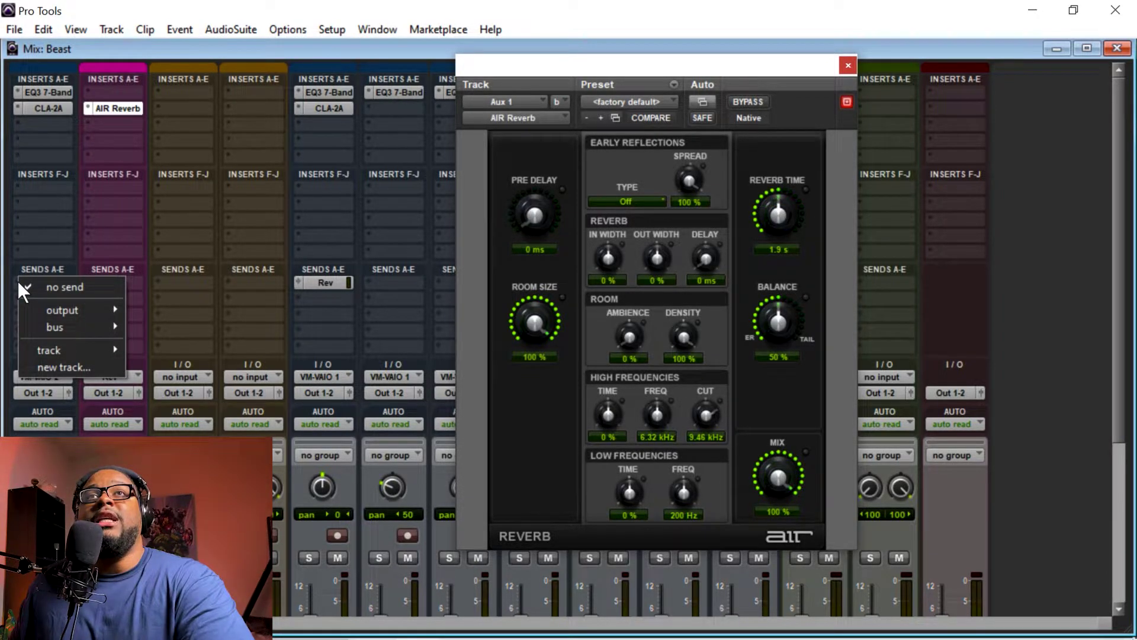
pyautogui.click(13, 268)
pyautogui.click(15, 283)
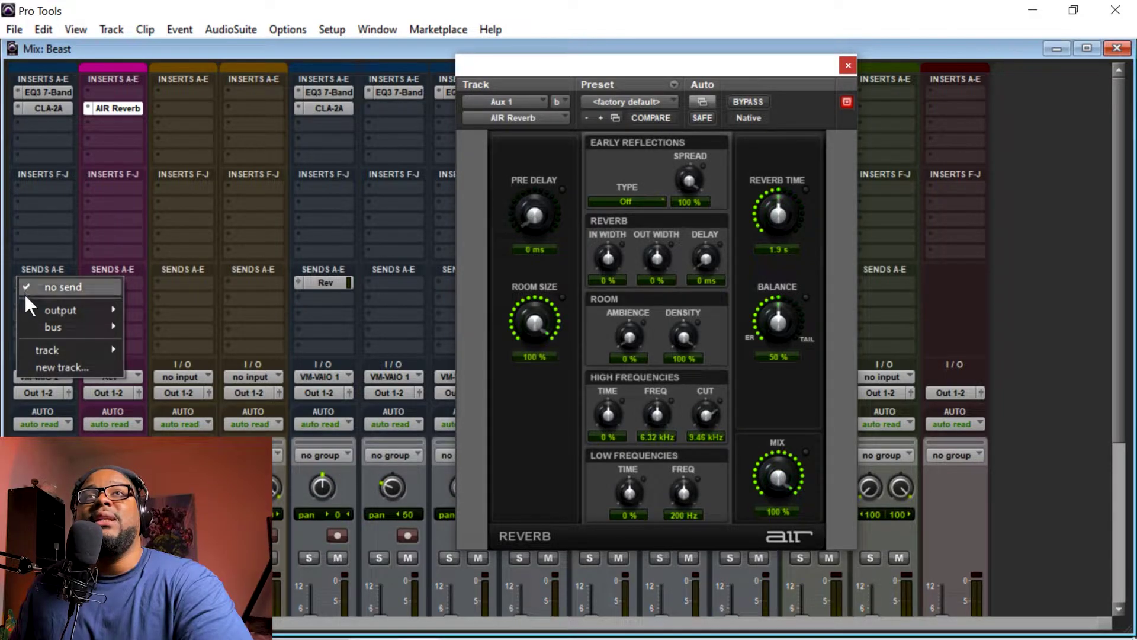
pyautogui.moveTo(47, 320)
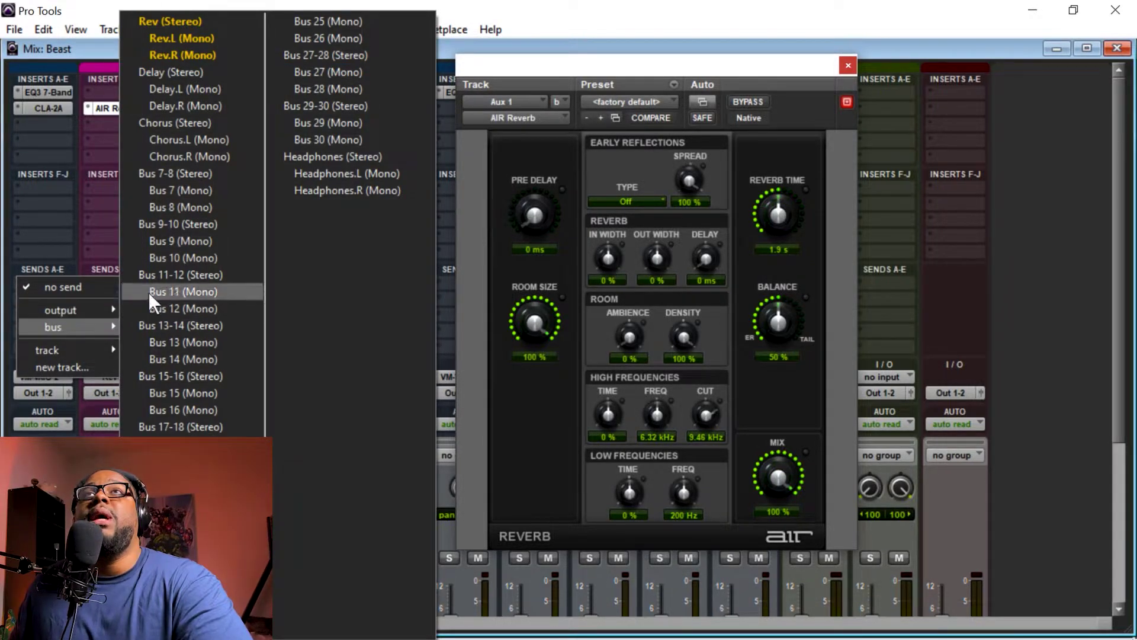
pyautogui.click(204, 21)
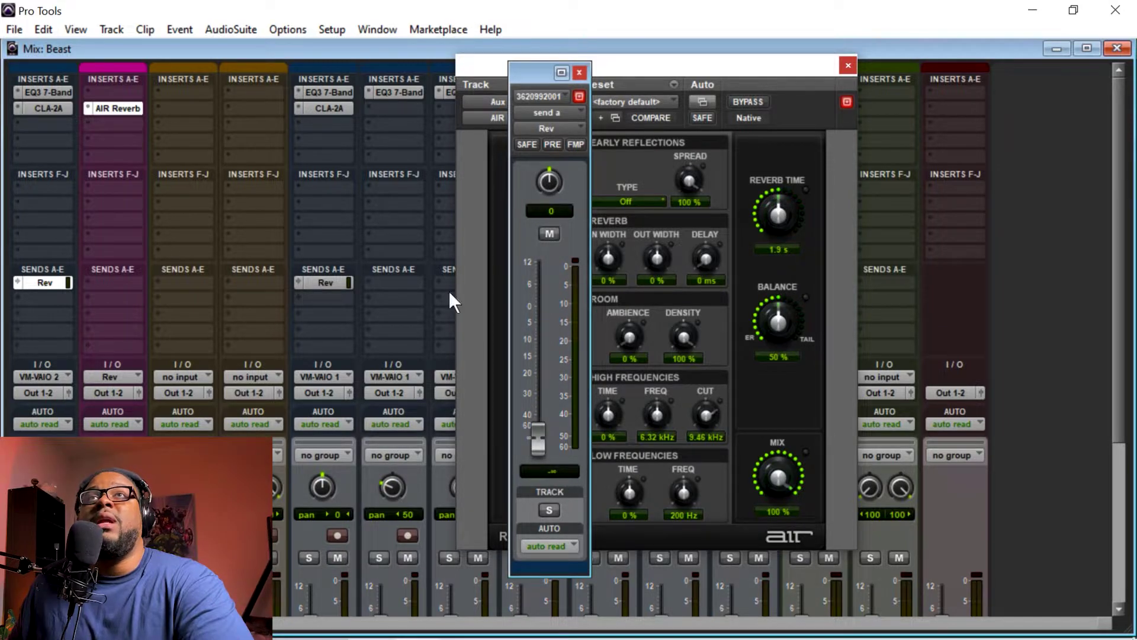
pyautogui.moveTo(541, 444)
pyautogui.mouseDown()
pyautogui.moveTo(538, 336)
pyautogui.moveTo(536, 450)
pyautogui.mouseUp()
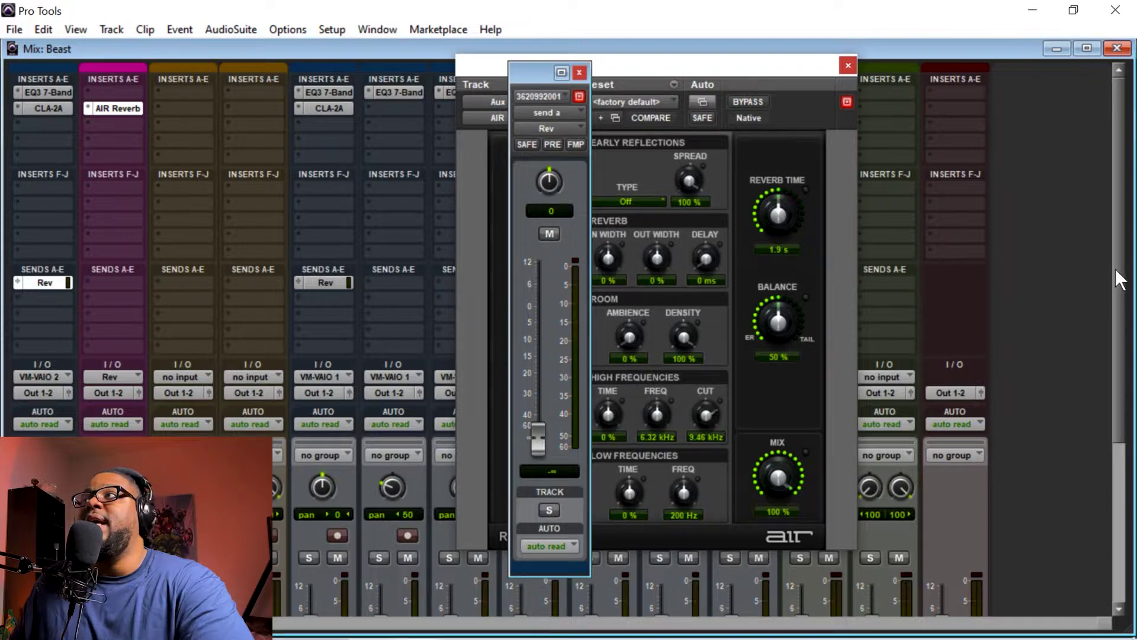
# Switch the vocal track's Rev send to pre-fader, and raise its send level to about +0.4 dB
pyautogui.moveTo(1114, 268); pyautogui.dragTo(1104, 451)
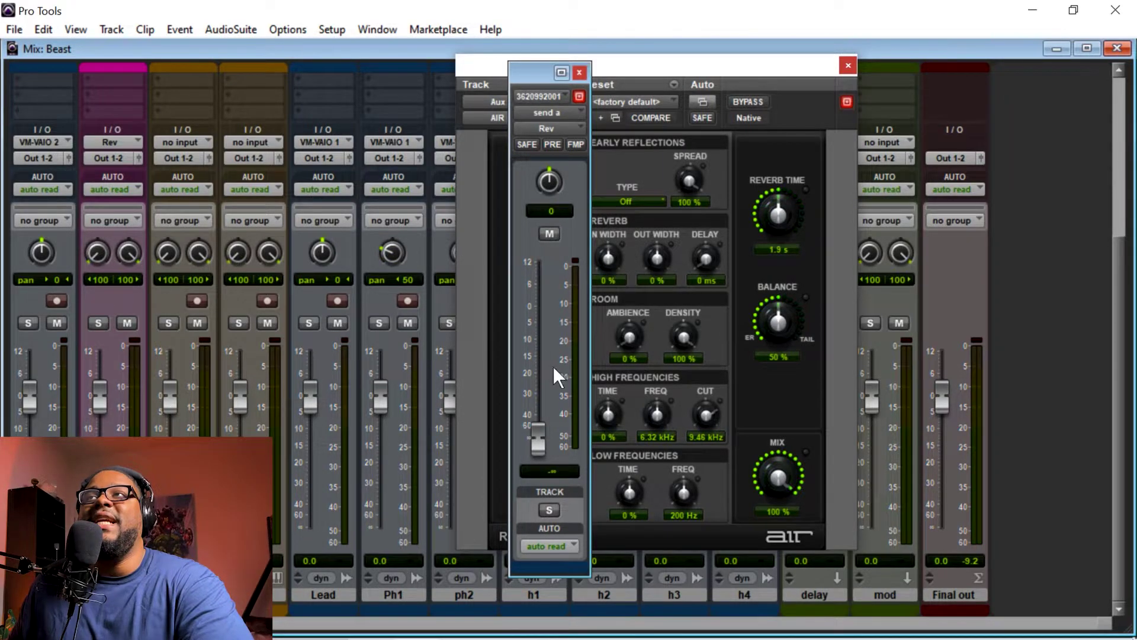
pyautogui.scroll(4, 1124, 247)
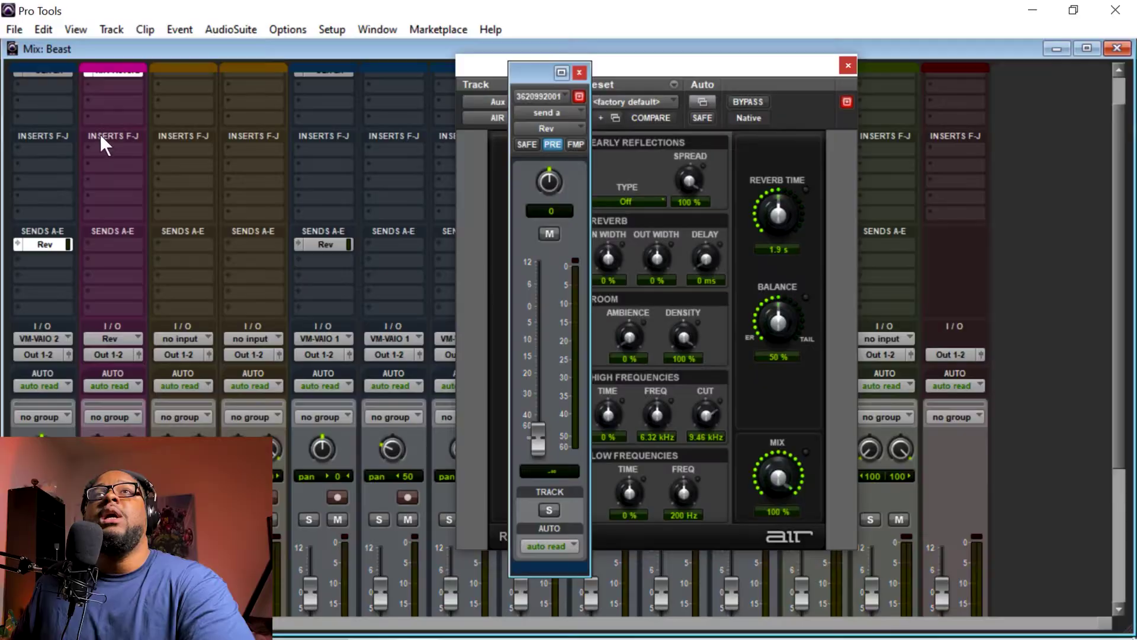
pyautogui.click(40, 244)
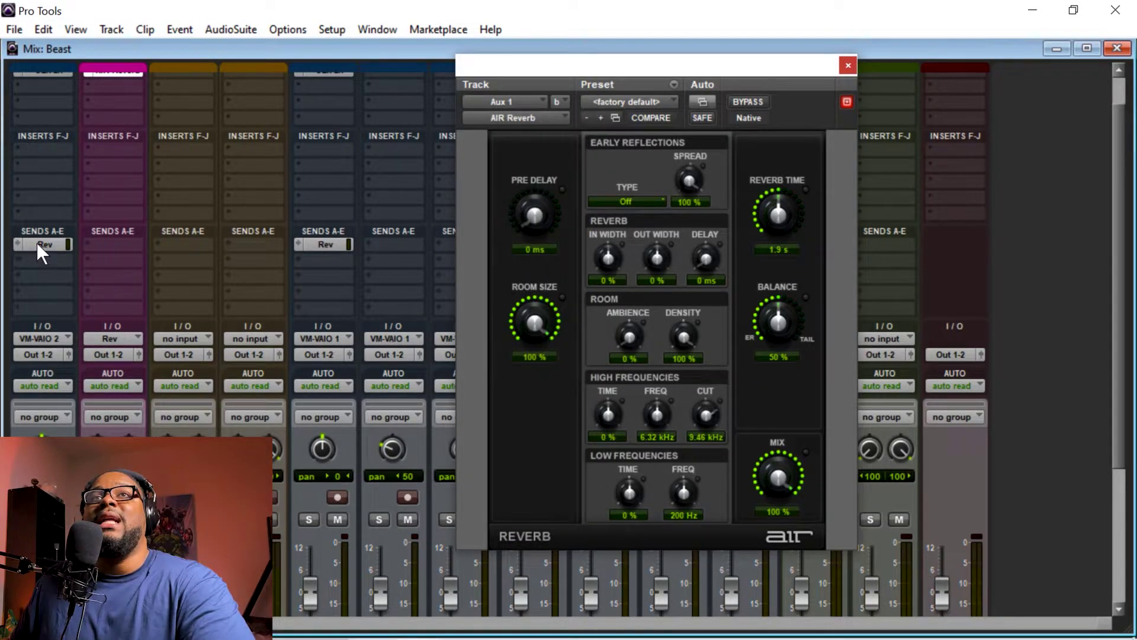
pyautogui.click(37, 243)
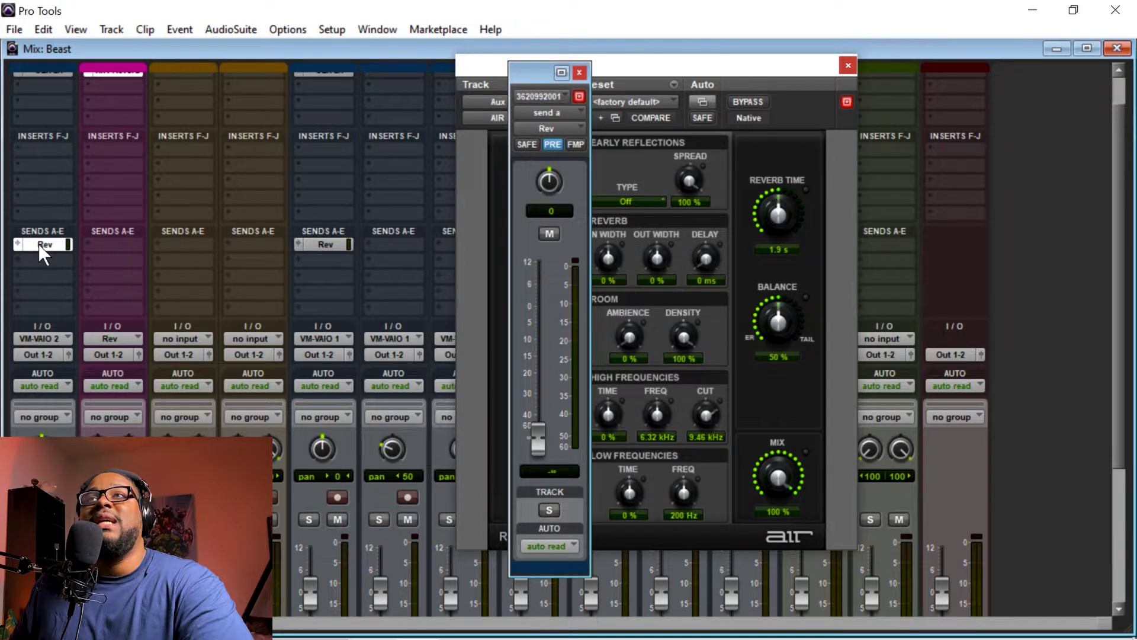
pyautogui.click(37, 243)
pyautogui.click(38, 244)
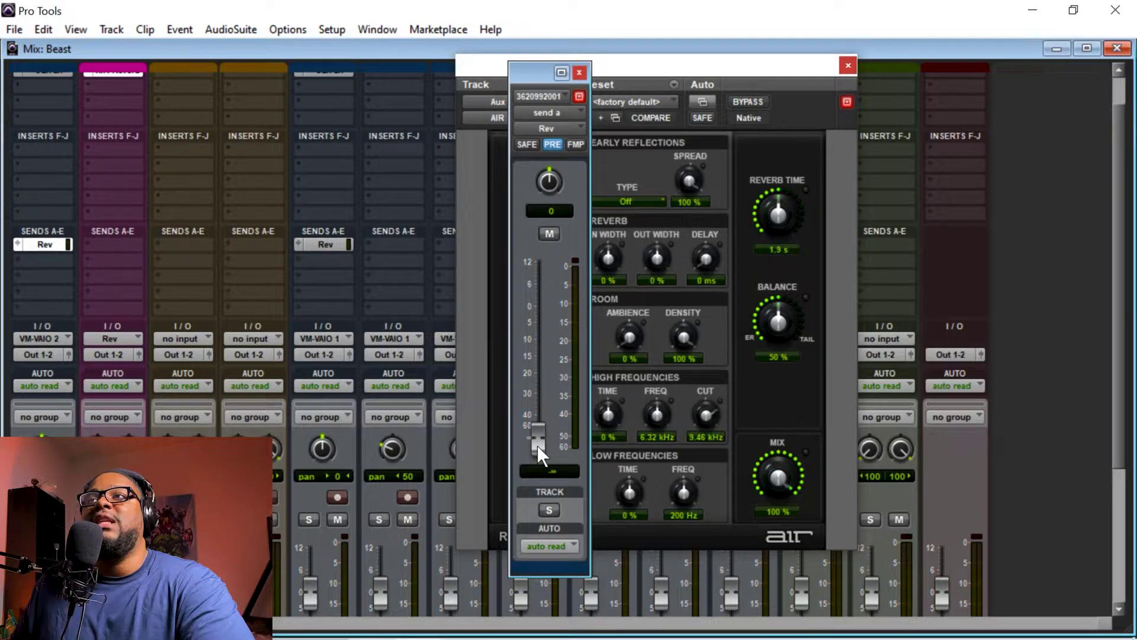
pyautogui.moveTo(537, 435); pyautogui.dragTo(549, 301)
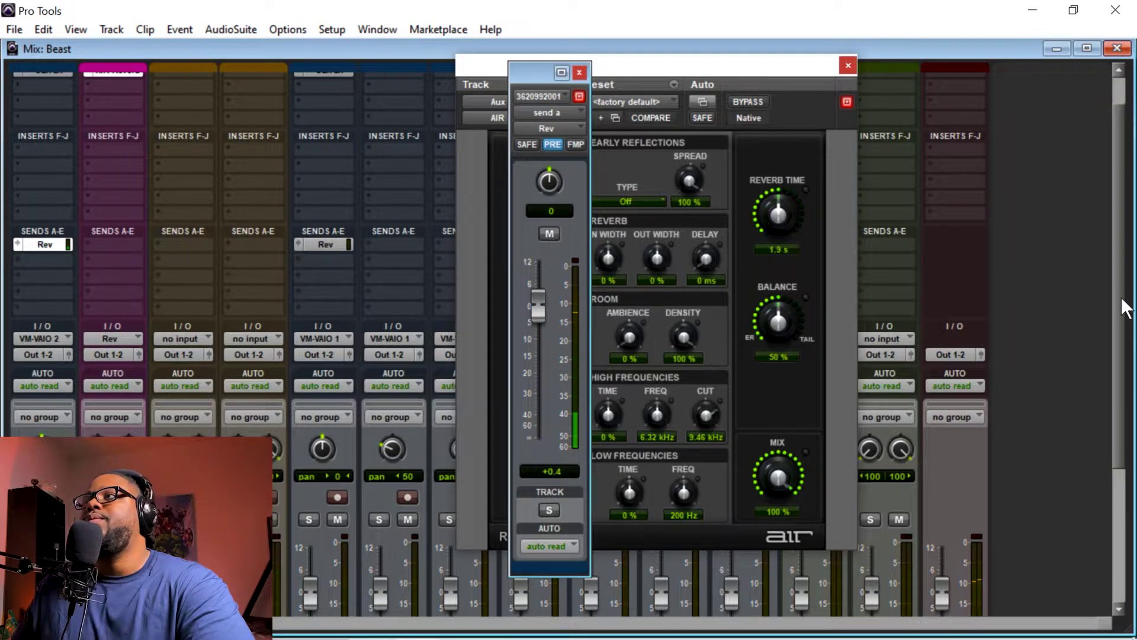
# Lower the vocal's Rev send level to about -14.5 dB, and close the send and AIR Reverb windows
pyautogui.moveTo(1121, 296); pyautogui.dragTo(1118, 454)
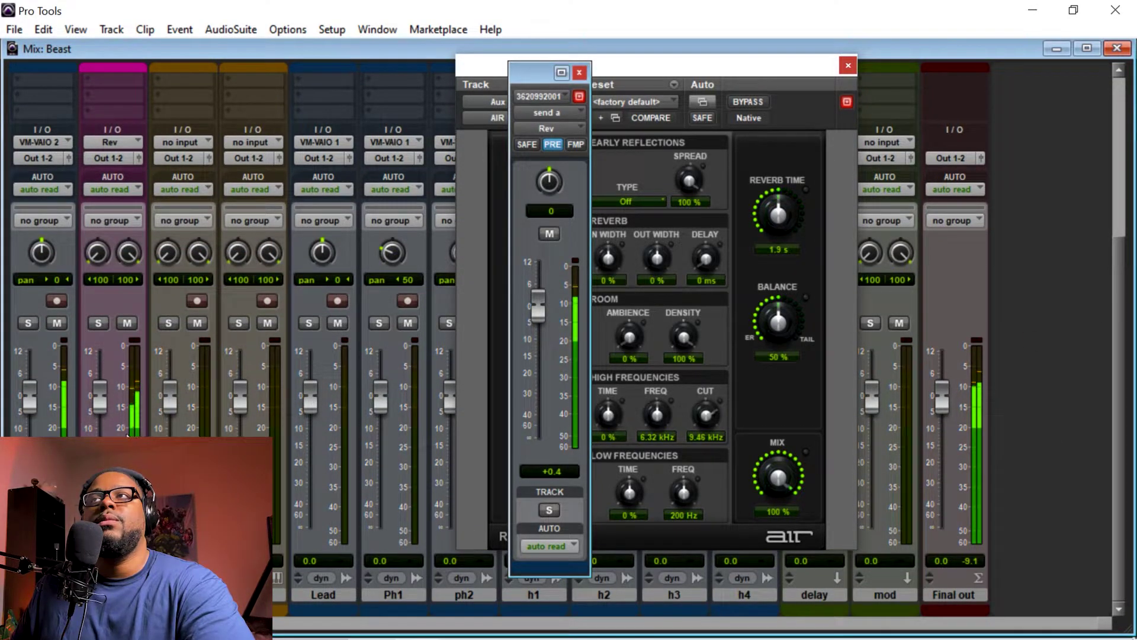
pyautogui.moveTo(528, 310); pyautogui.dragTo(535, 357)
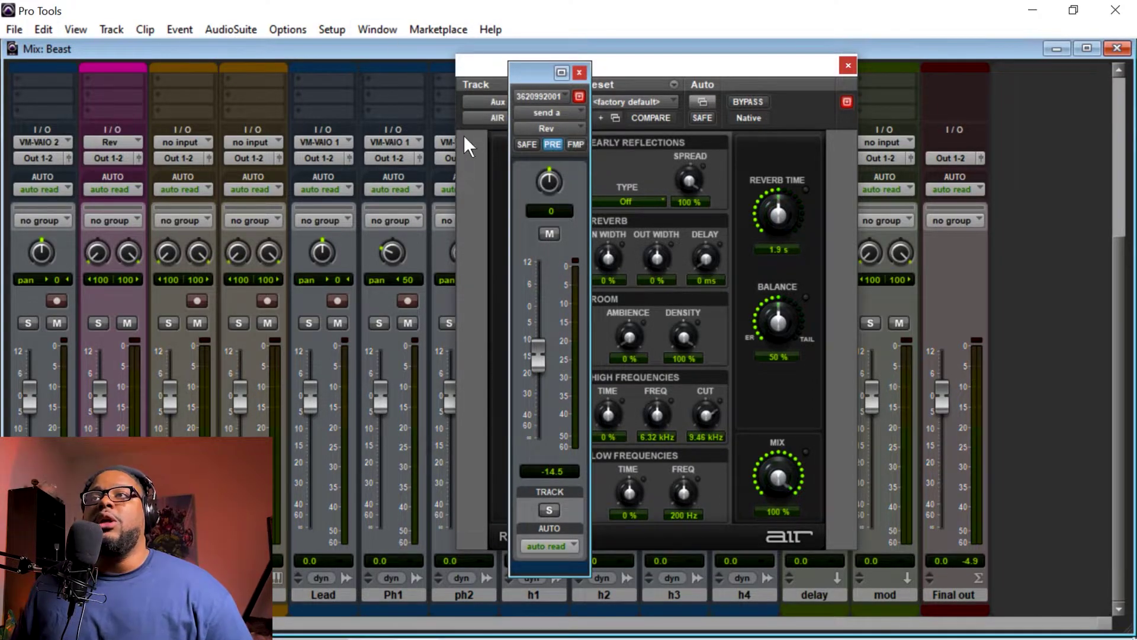
pyautogui.click(579, 73)
pyautogui.click(848, 65)
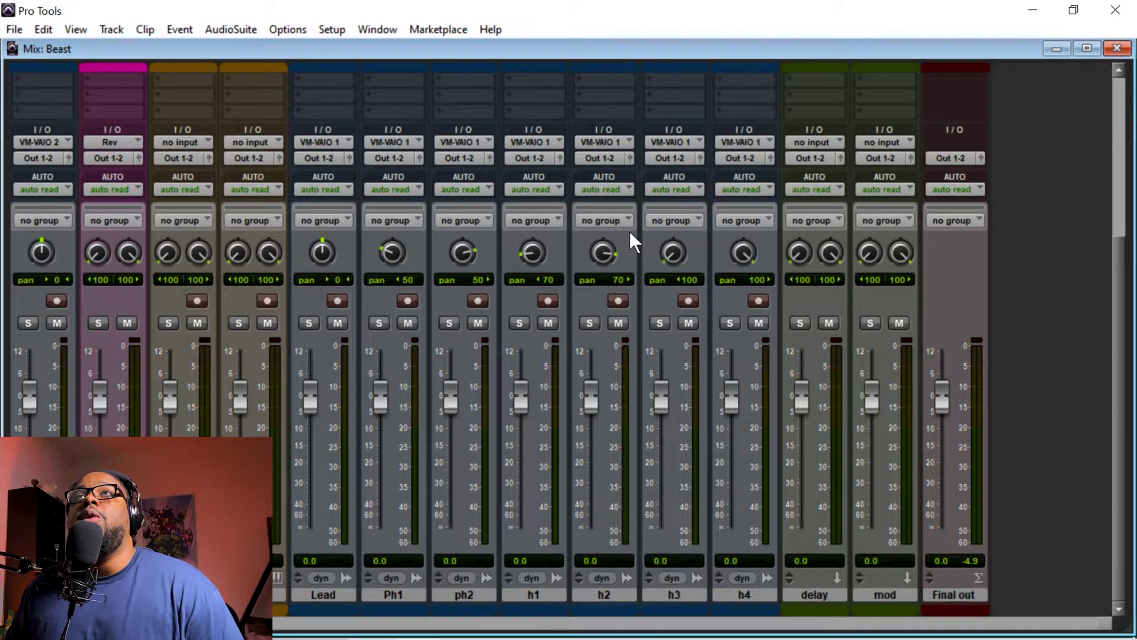
# Create one new stereo Aux Input track
pyautogui.hotkey('ctrl', 'shift', 'n')
pyautogui.hotkey('ctrl', 'Right')
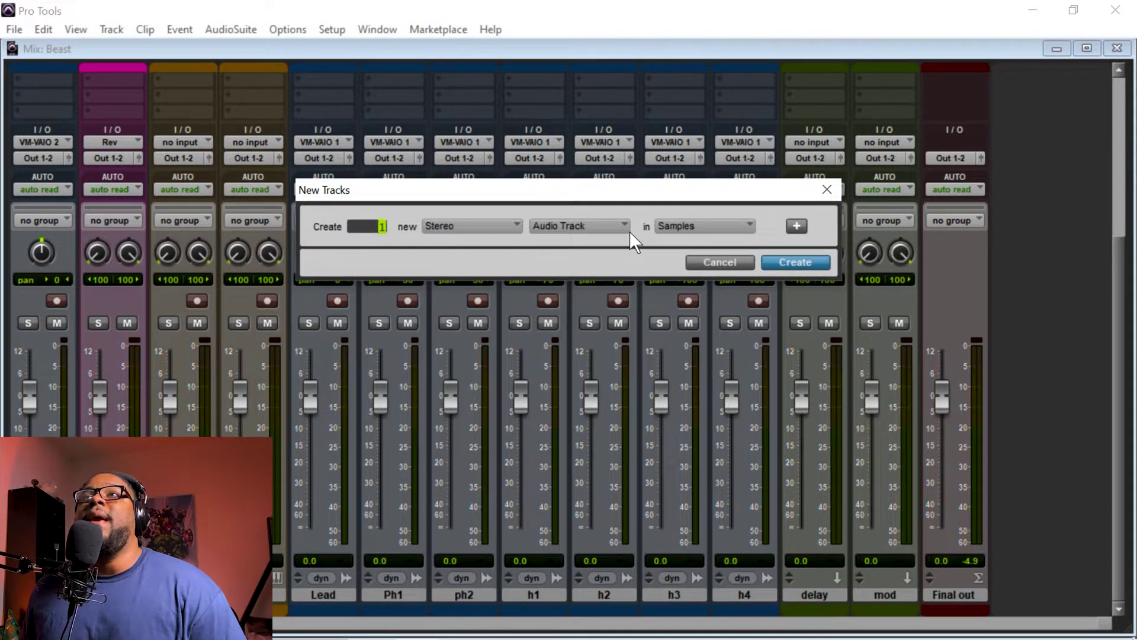
pyautogui.hotkey('ctrl', 'Down')
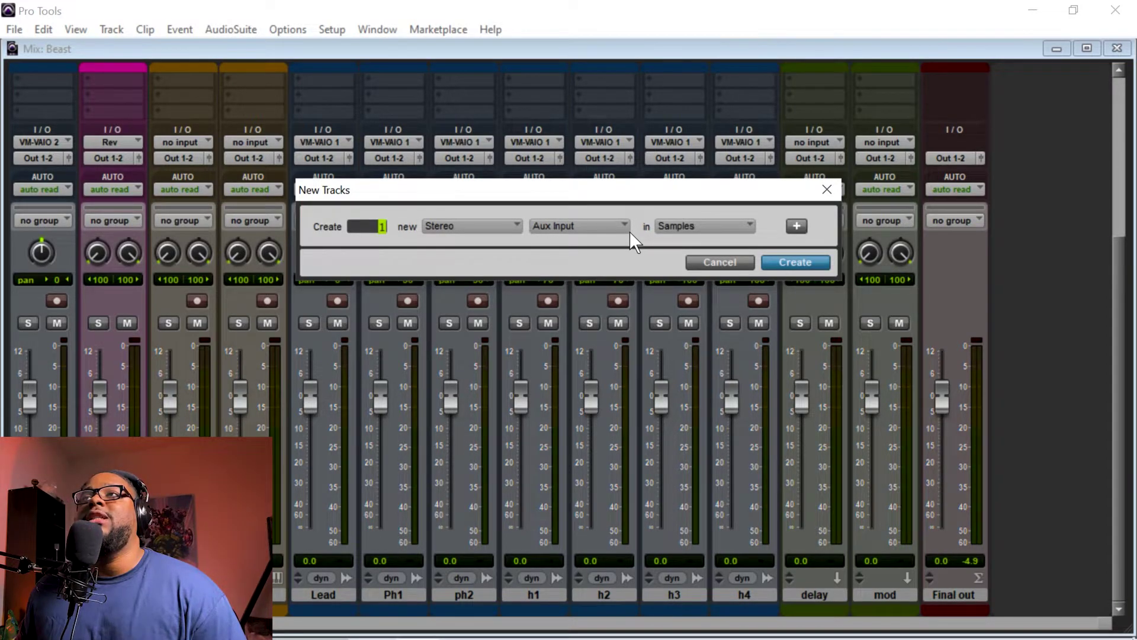
pyautogui.click(795, 262)
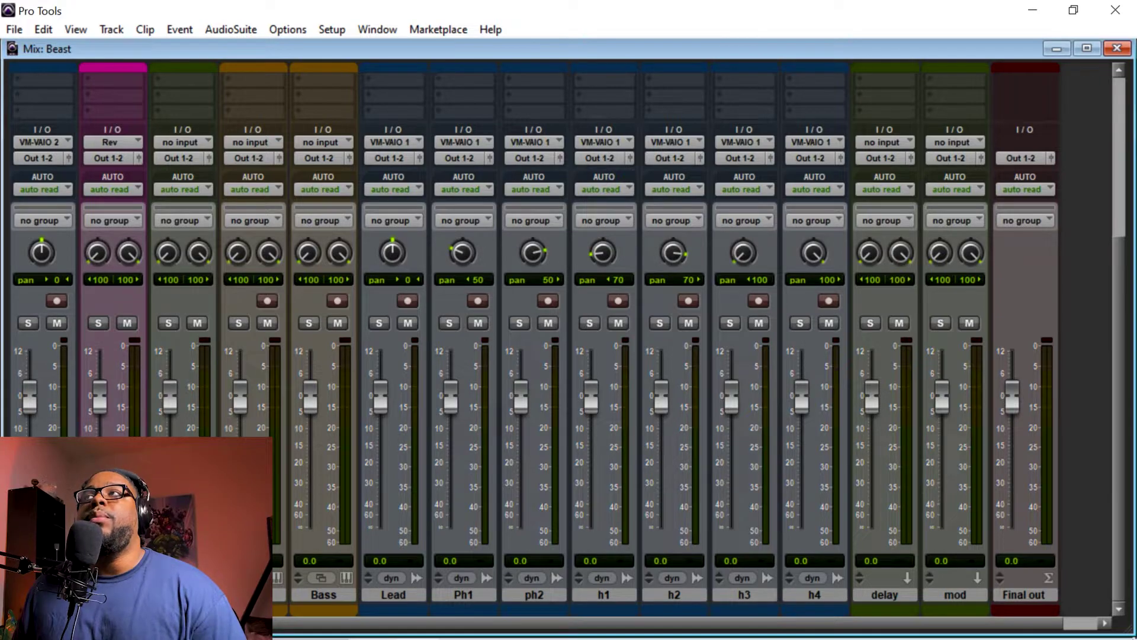
# Delete the old delay track, color the new aux track yellow, and close the color palette
pyautogui.rightClick(869, 595)
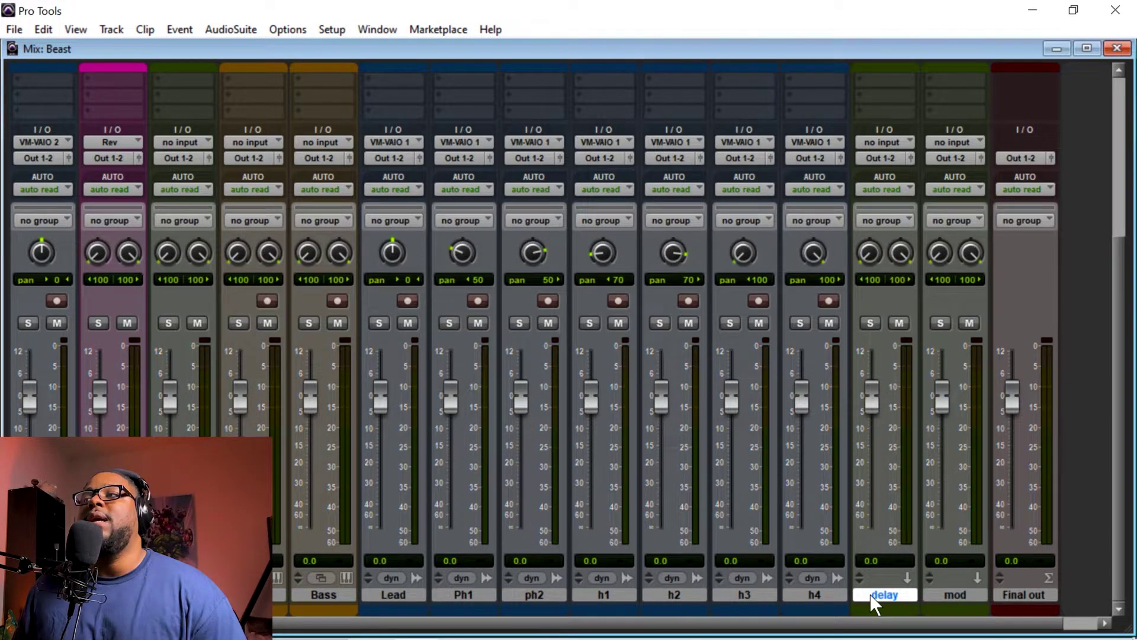
pyautogui.click(904, 575)
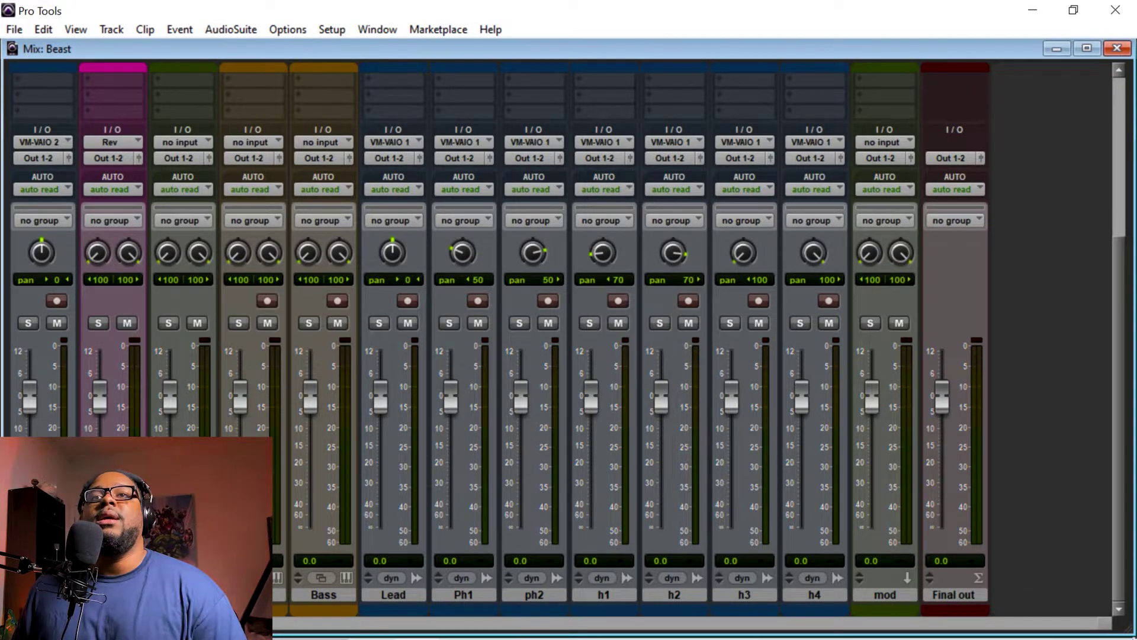
pyautogui.click(476, 581)
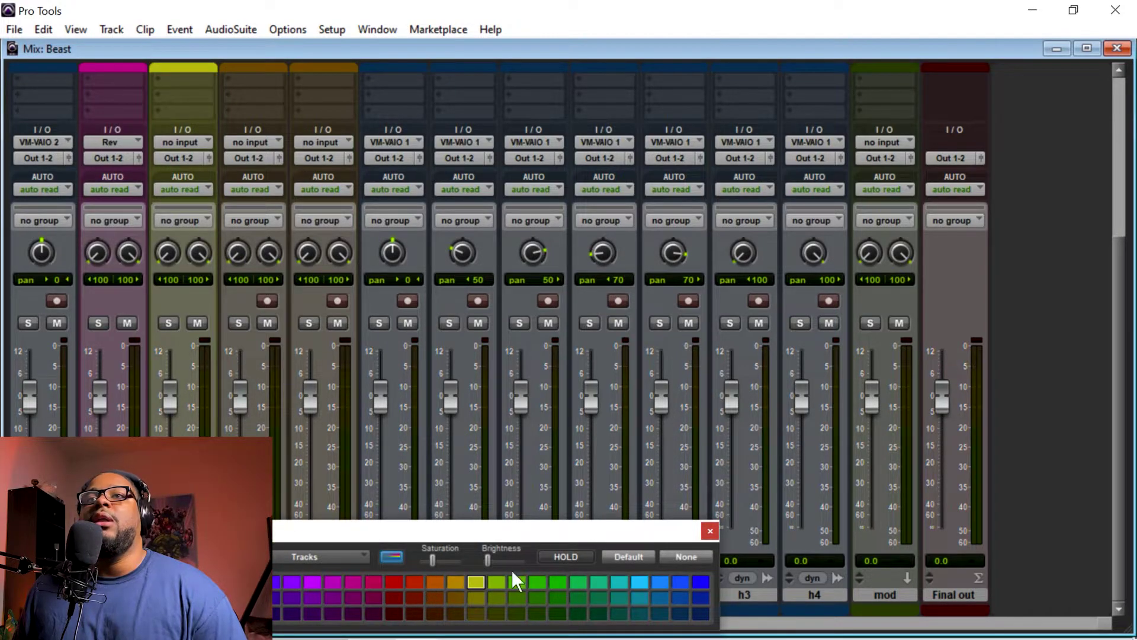
pyautogui.click(710, 530)
# Set the yellow aux track's input to the Delay (Stereo) bus
pyautogui.scroll(1, 126, 165)
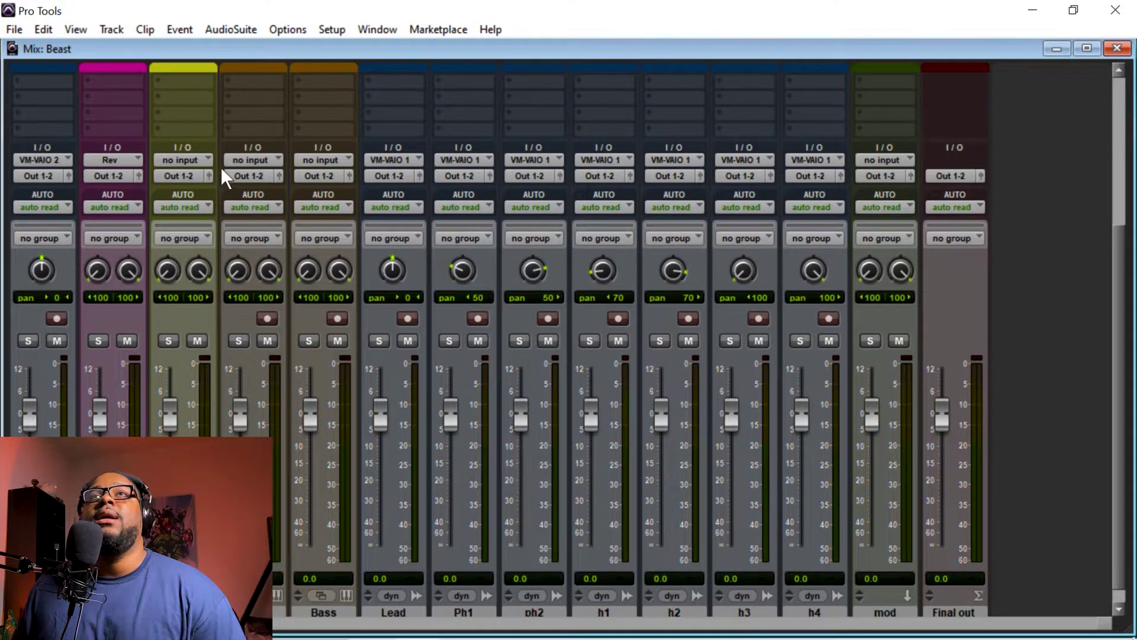
pyautogui.click(197, 156)
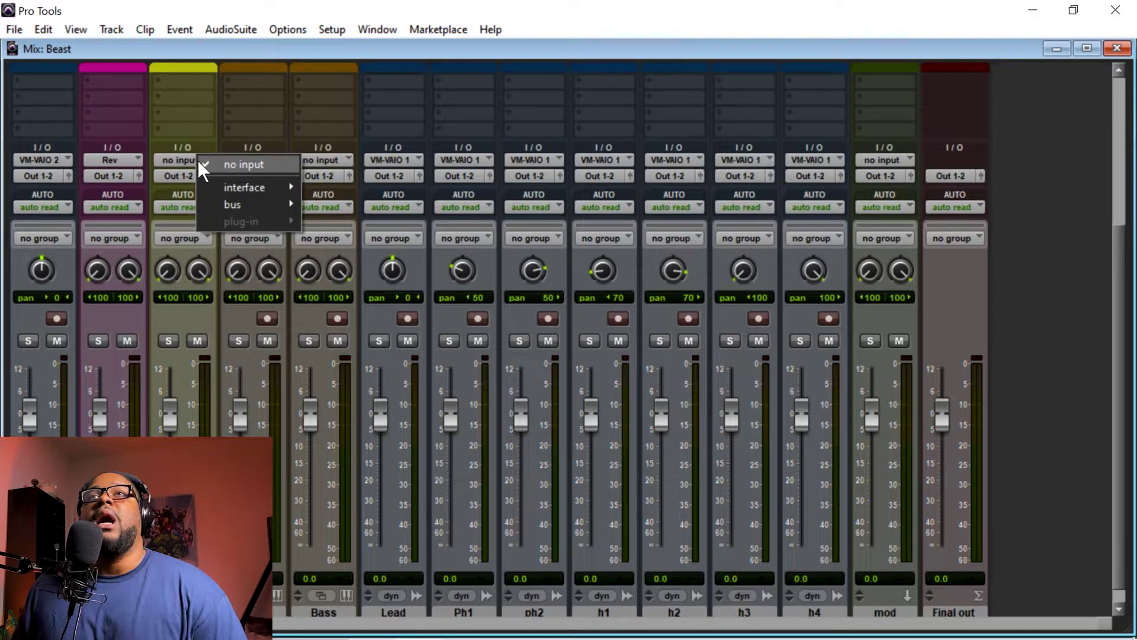
pyautogui.moveTo(274, 208)
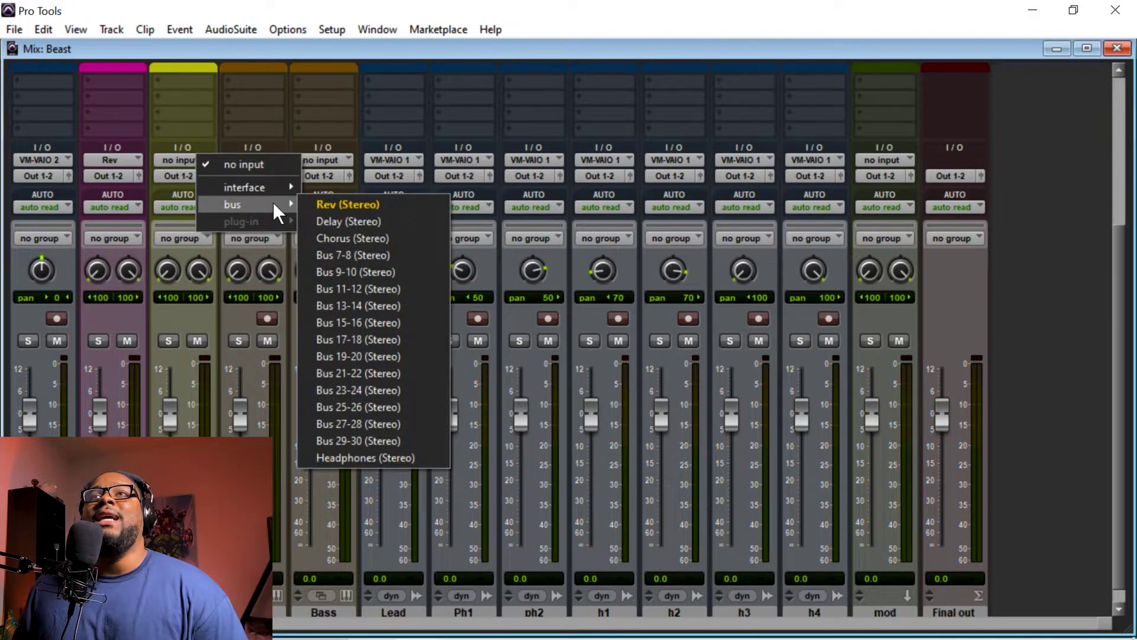
pyautogui.click(372, 222)
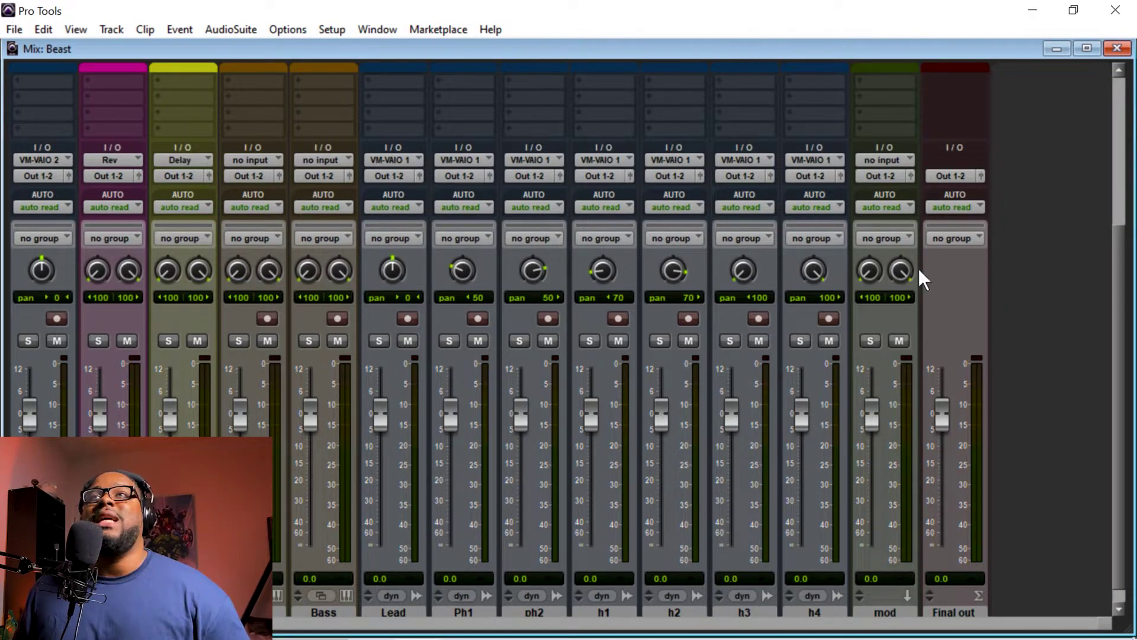
# Insert the multi-mono Mod Delay III (mono) plug-in in the second insert slot of the yellow aux track
pyautogui.moveTo(1117, 258); pyautogui.dragTo(1098, 36)
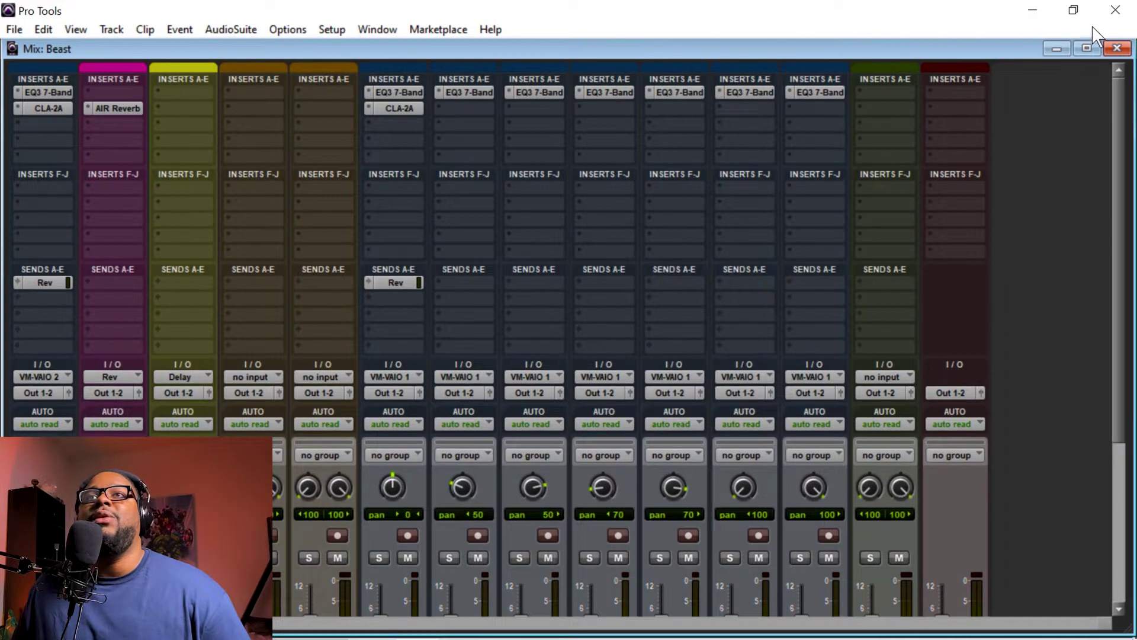
pyautogui.click(159, 105)
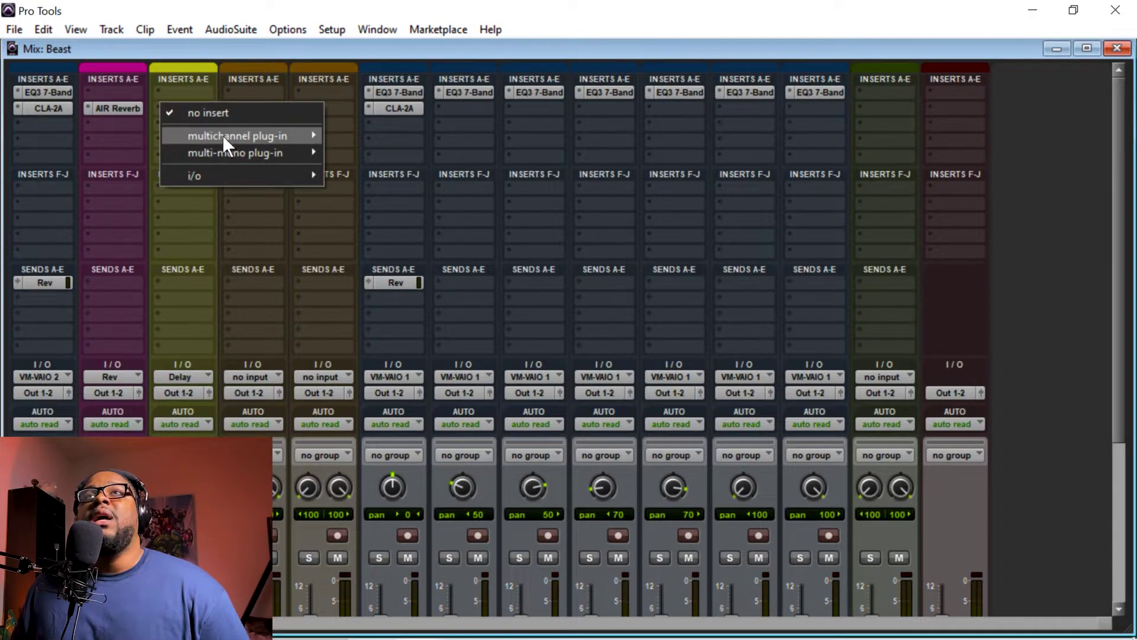
pyautogui.moveTo(302, 139)
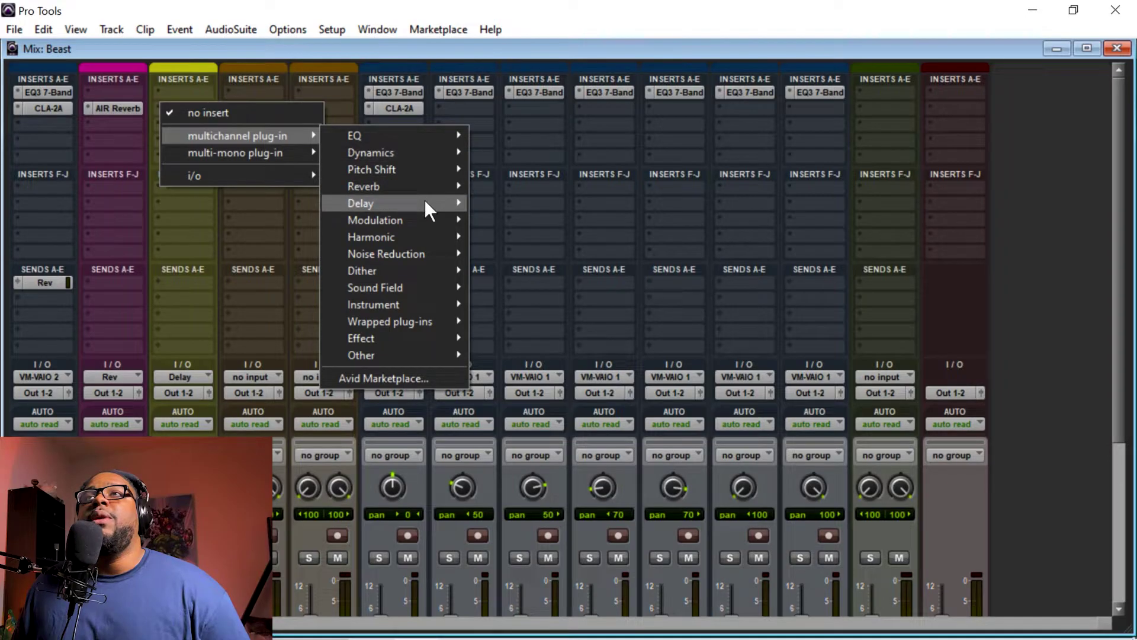
pyautogui.moveTo(425, 205)
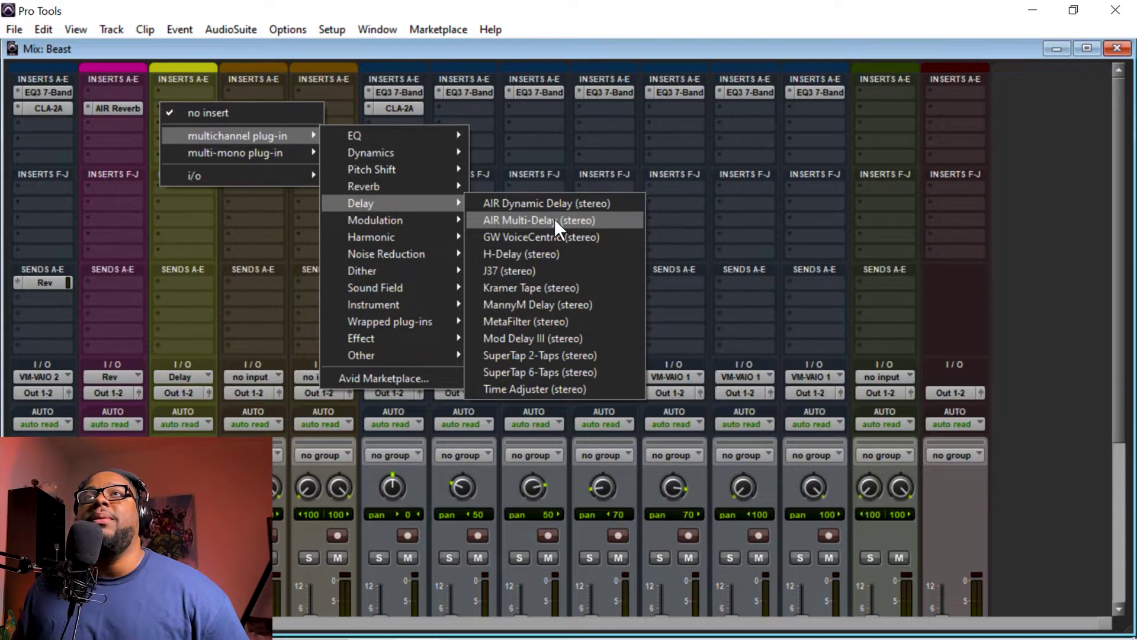
pyautogui.moveTo(260, 153)
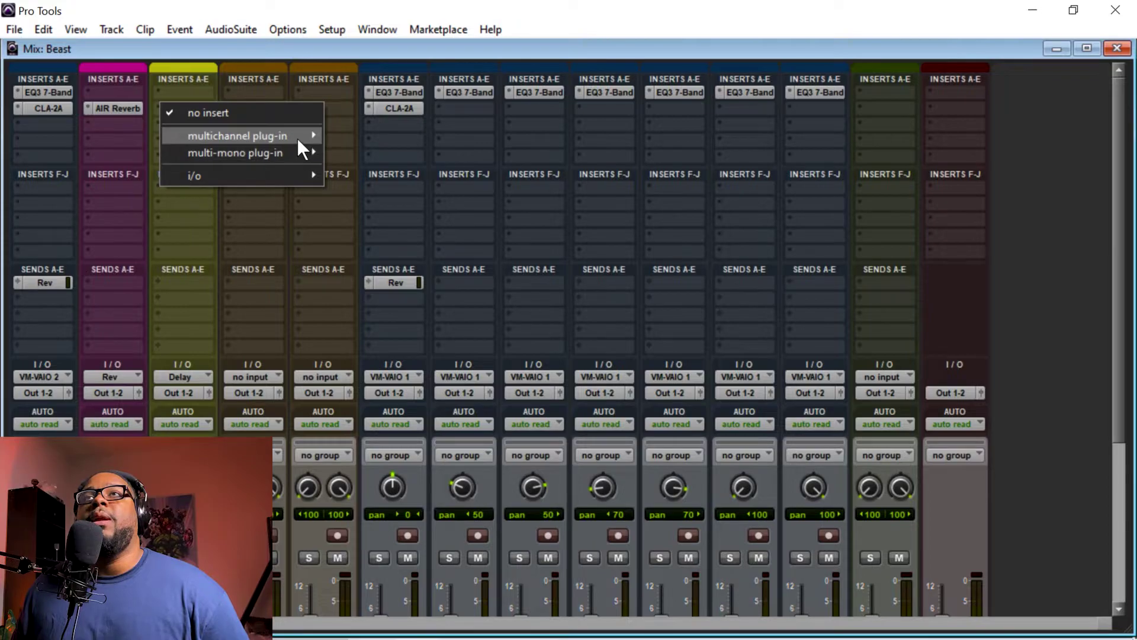
pyautogui.moveTo(298, 158)
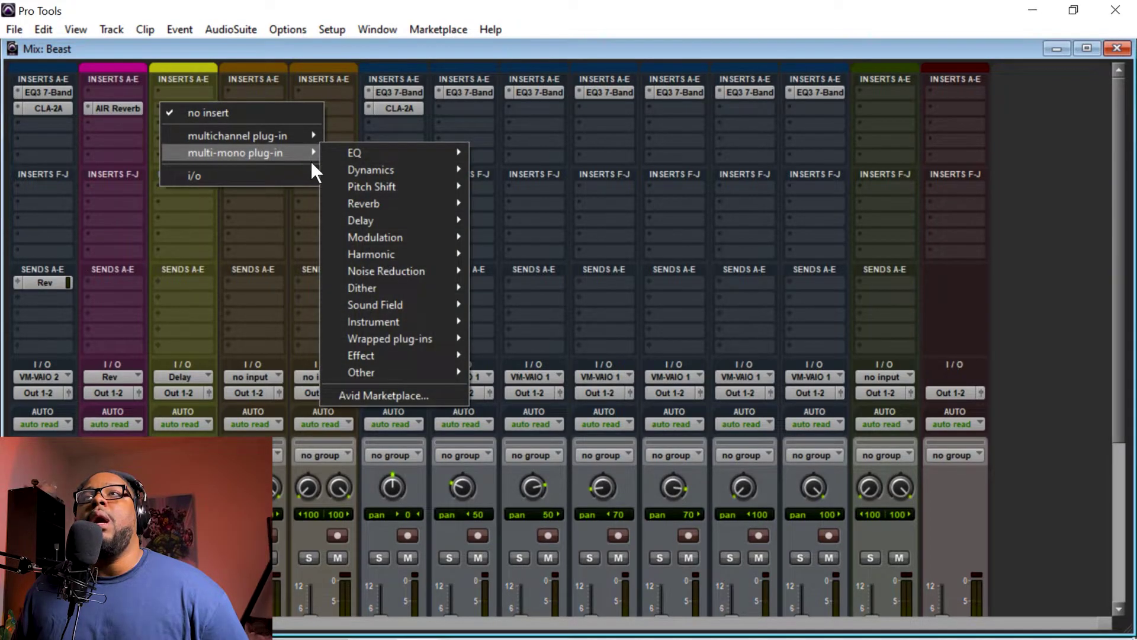
pyautogui.moveTo(387, 202)
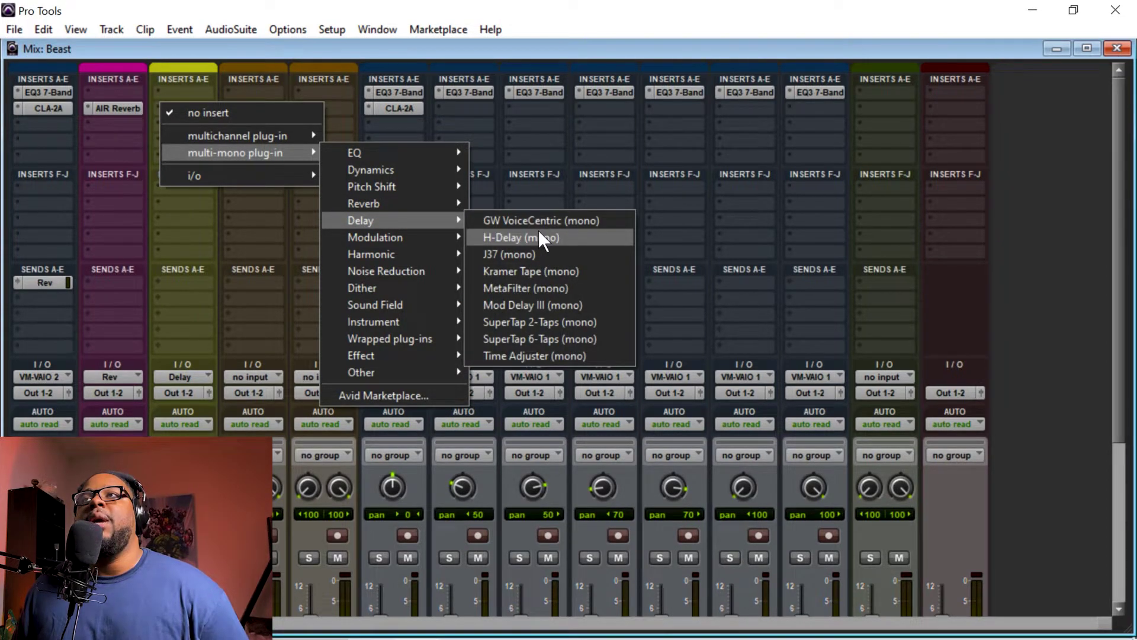
pyautogui.click(545, 306)
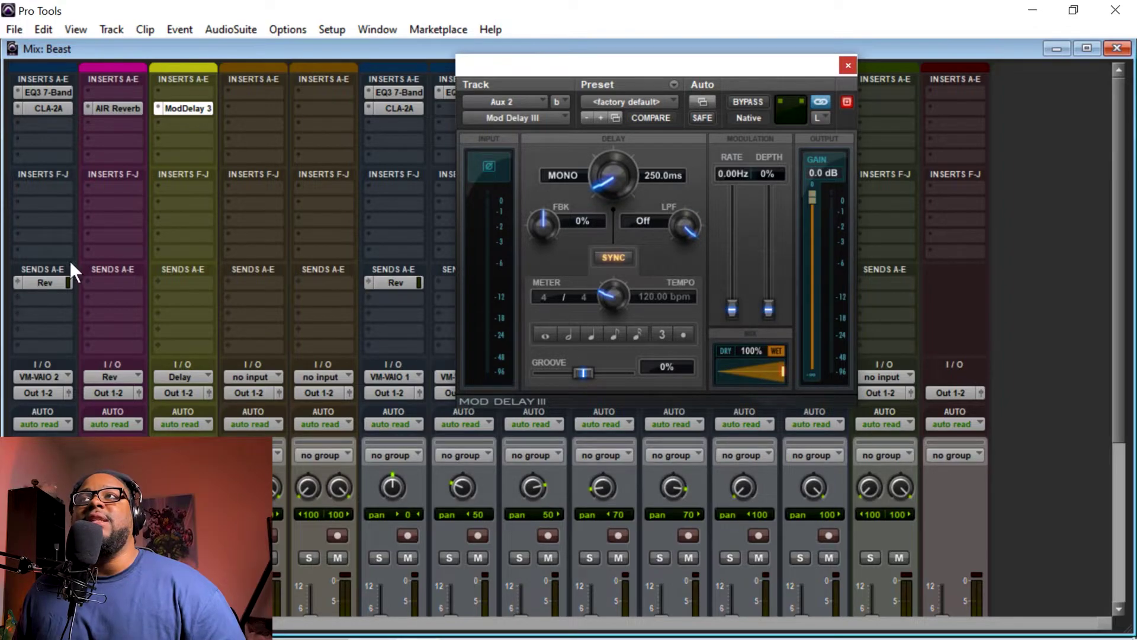
# Assign the vocal track's second send to the Delay (Stereo) bus and raise its level to about -14.2 dB
pyautogui.click(15, 296)
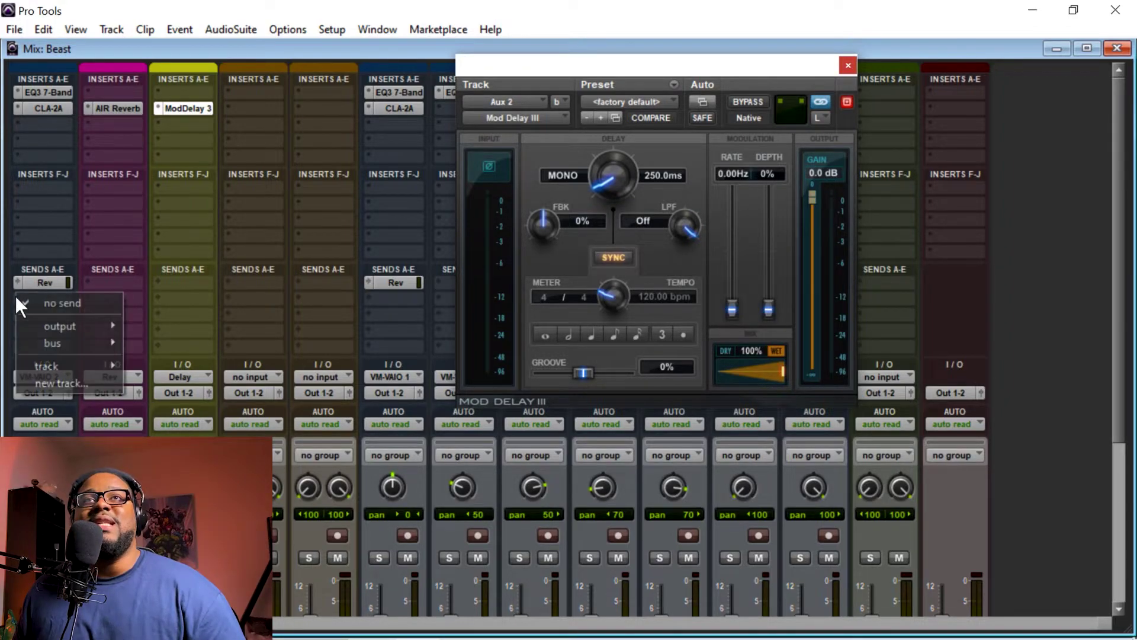
pyautogui.moveTo(38, 338)
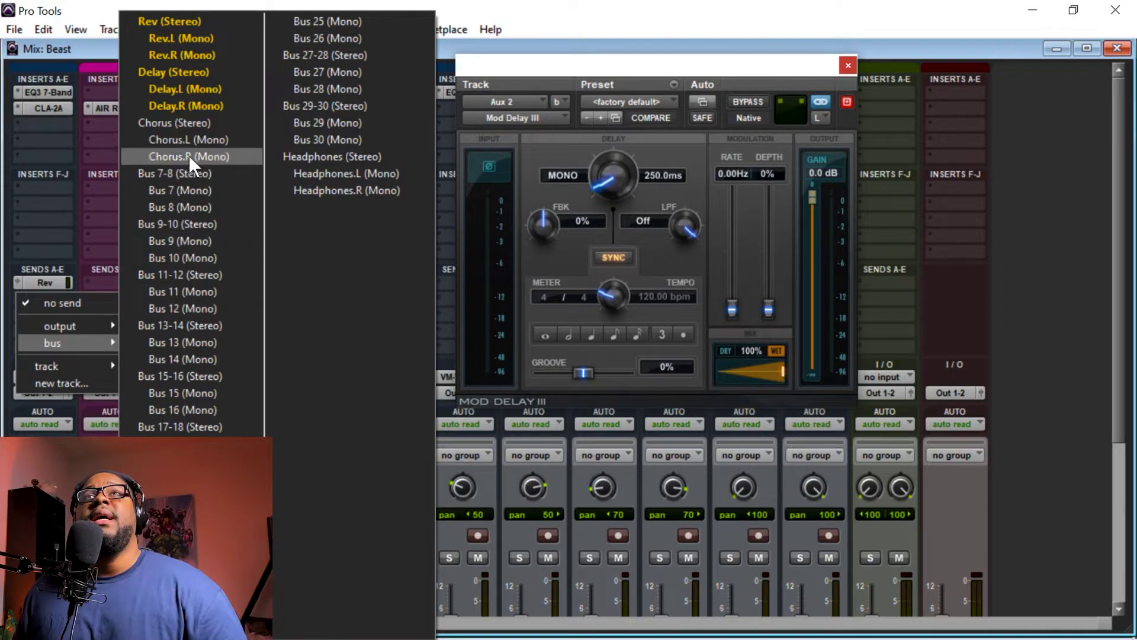
pyautogui.click(197, 71)
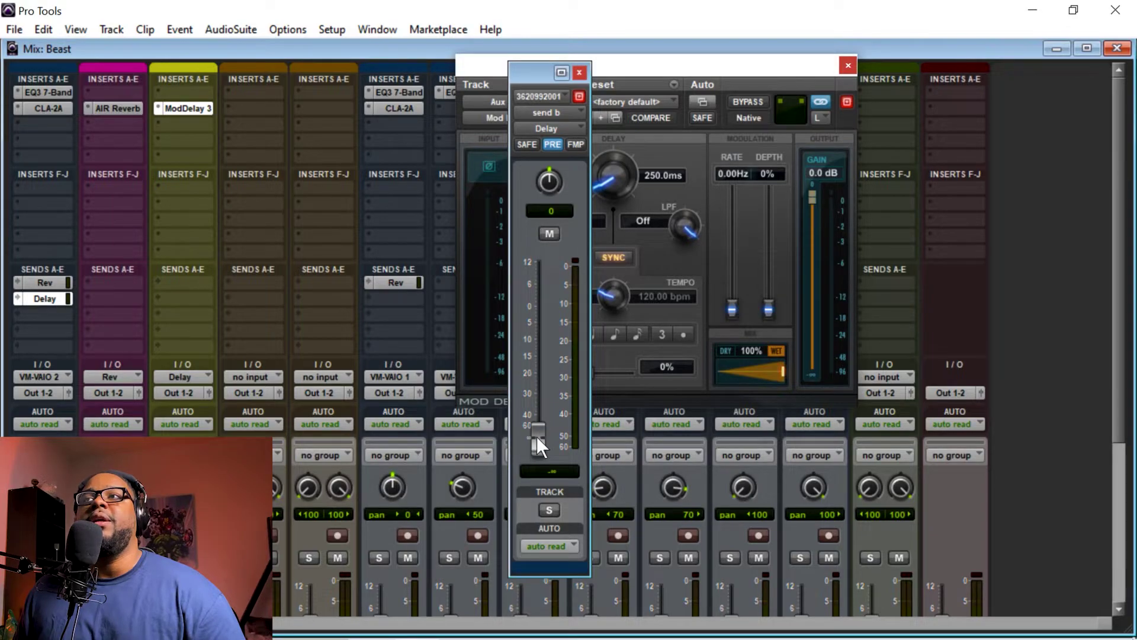
pyautogui.moveTo(536, 436); pyautogui.dragTo(546, 376)
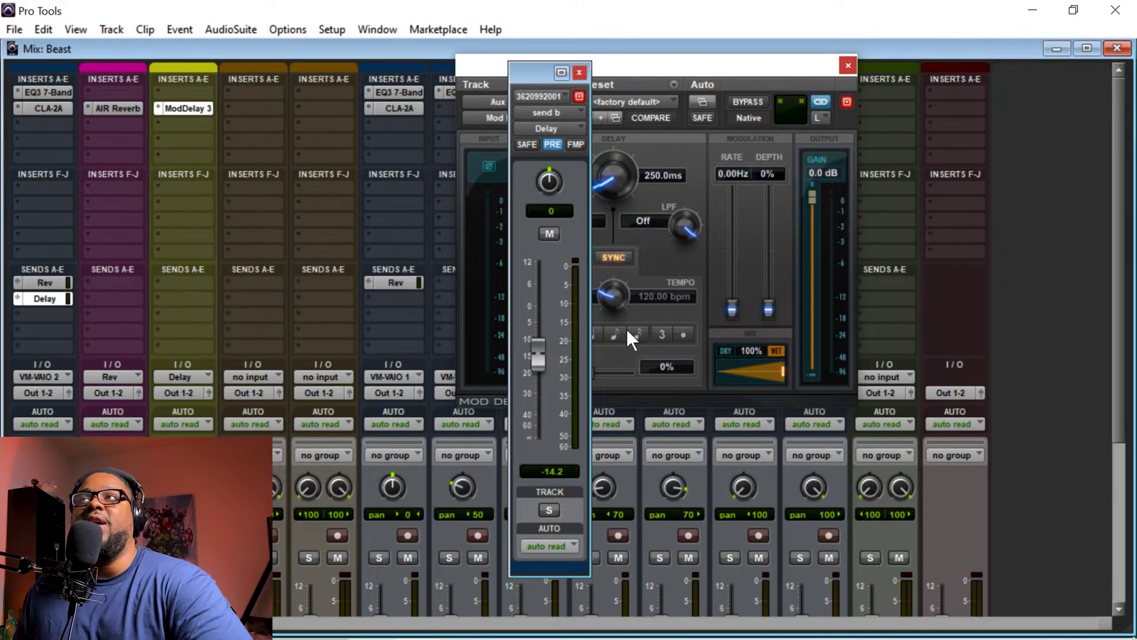
# Pull the vocal's delay send fully down during playback, and bring it back up to about -15.8 dB
pyautogui.moveTo(1121, 249); pyautogui.dragTo(1097, 442)
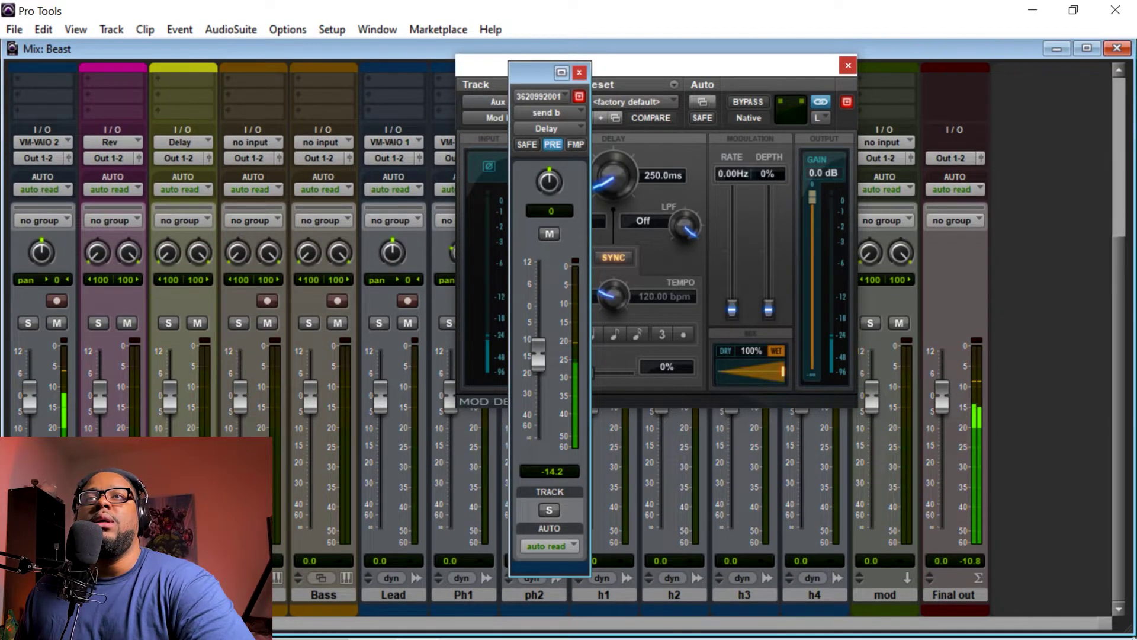
pyautogui.moveTo(538, 360); pyautogui.dragTo(549, 475)
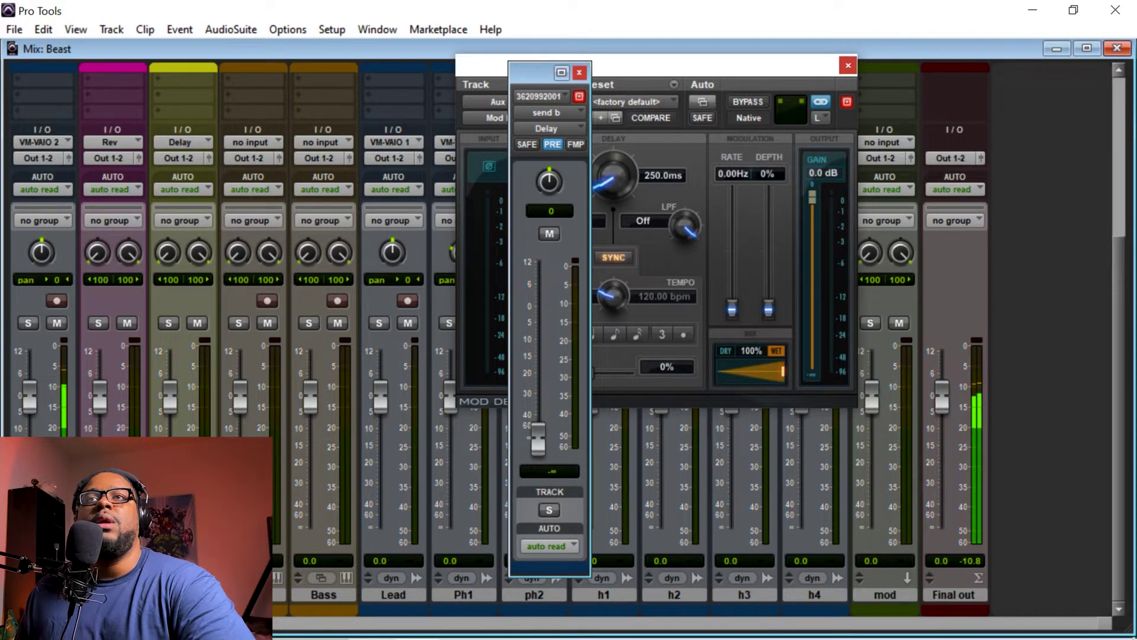
pyautogui.moveTo(538, 441); pyautogui.dragTo(542, 358)
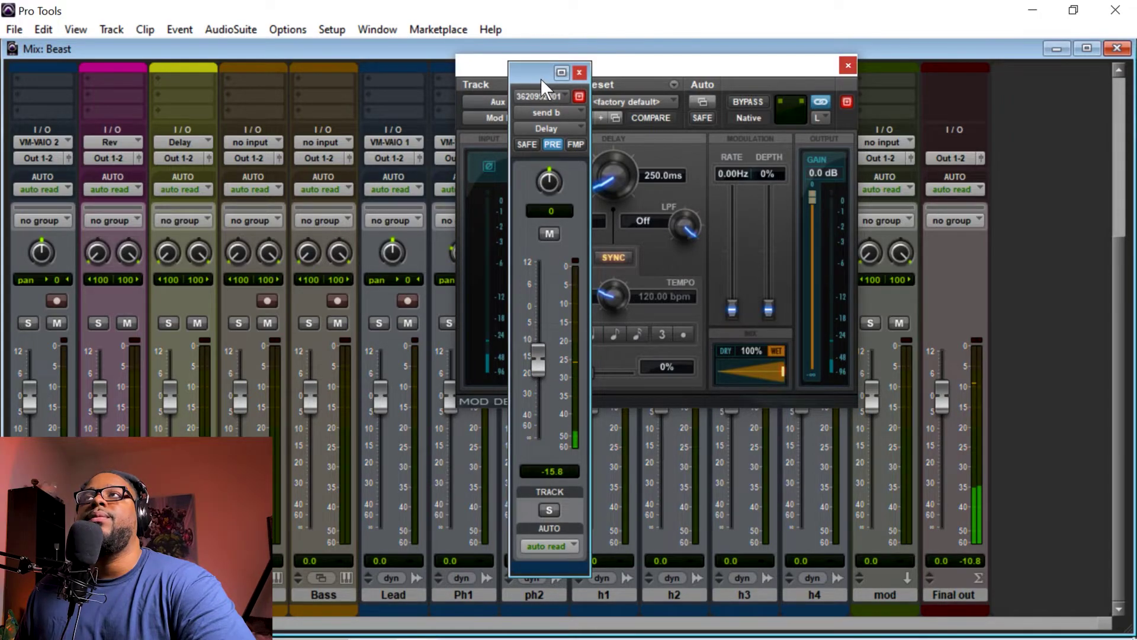
# Increase the Mod Delay III delay time to about 1126 ms, and close the plug-in and send windows
pyautogui.moveTo(541, 78); pyautogui.dragTo(424, 98)
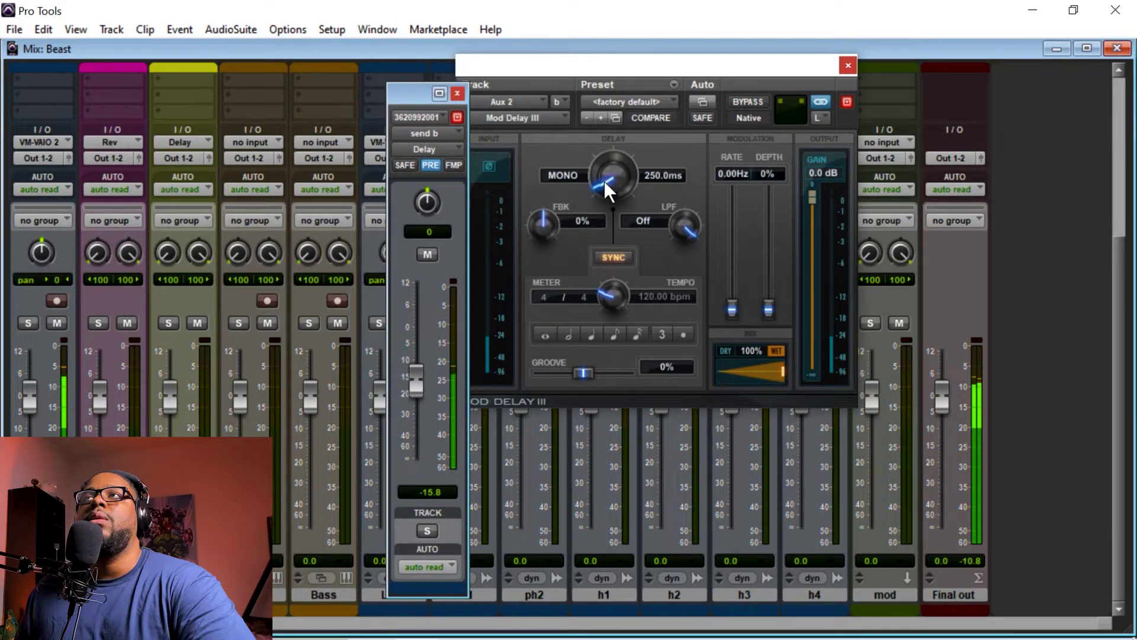
pyautogui.moveTo(604, 180); pyautogui.dragTo(601, 140)
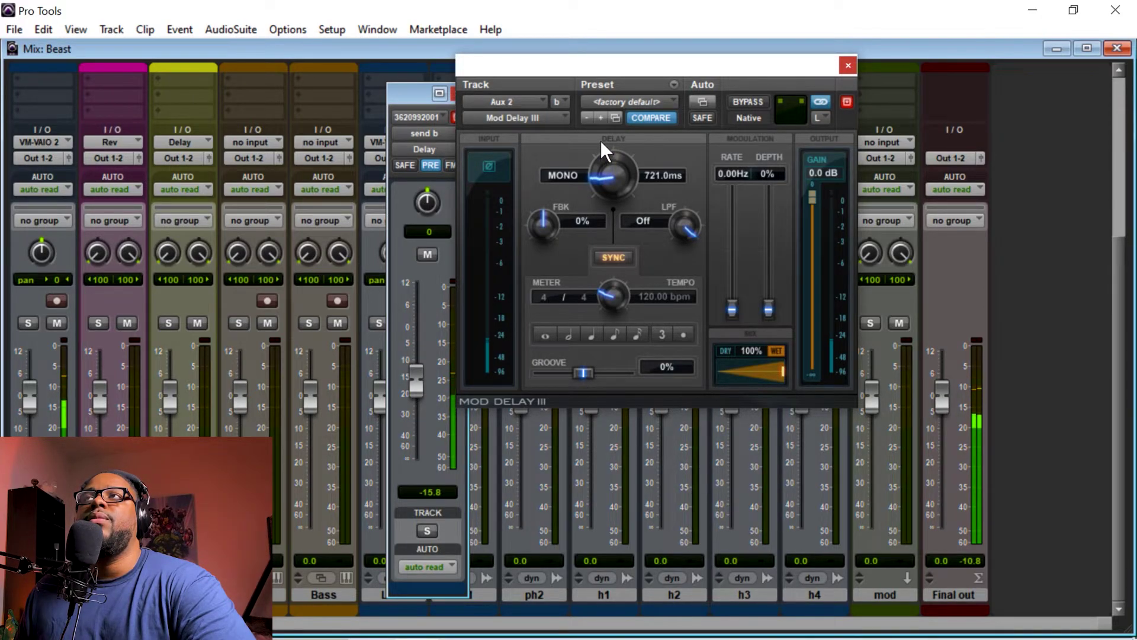
pyautogui.moveTo(604, 174); pyautogui.dragTo(604, 160)
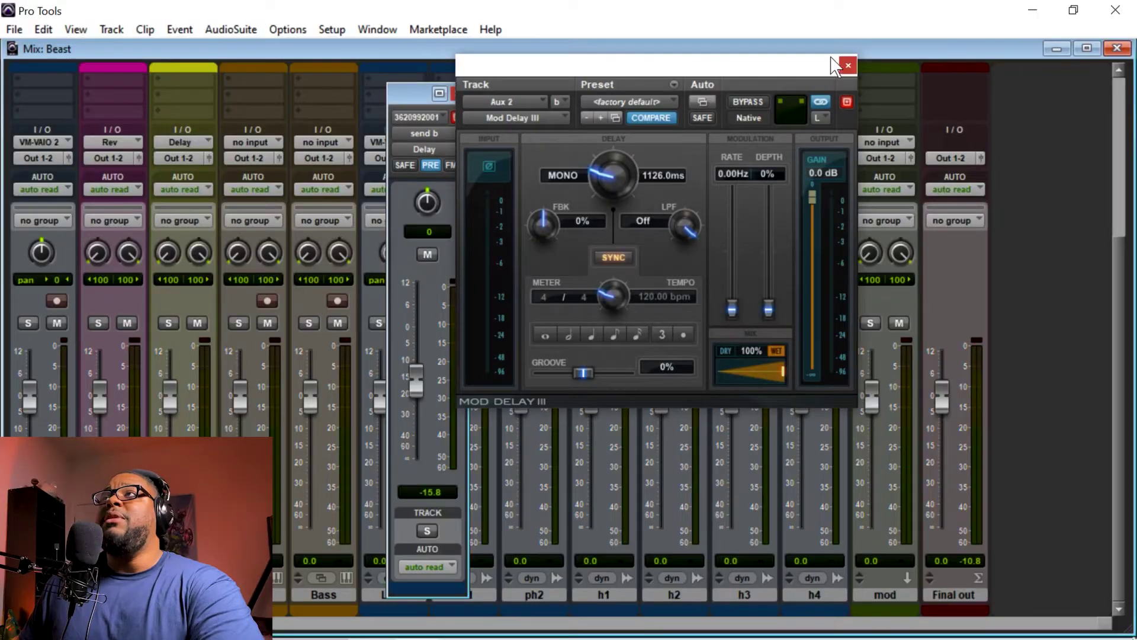
pyautogui.click(843, 63)
pyautogui.click(458, 112)
# Browse the pitch shift, modulation and noise reduction plug-ins available for the vocal track's third insert slot
pyautogui.scroll(5, 1120, 172)
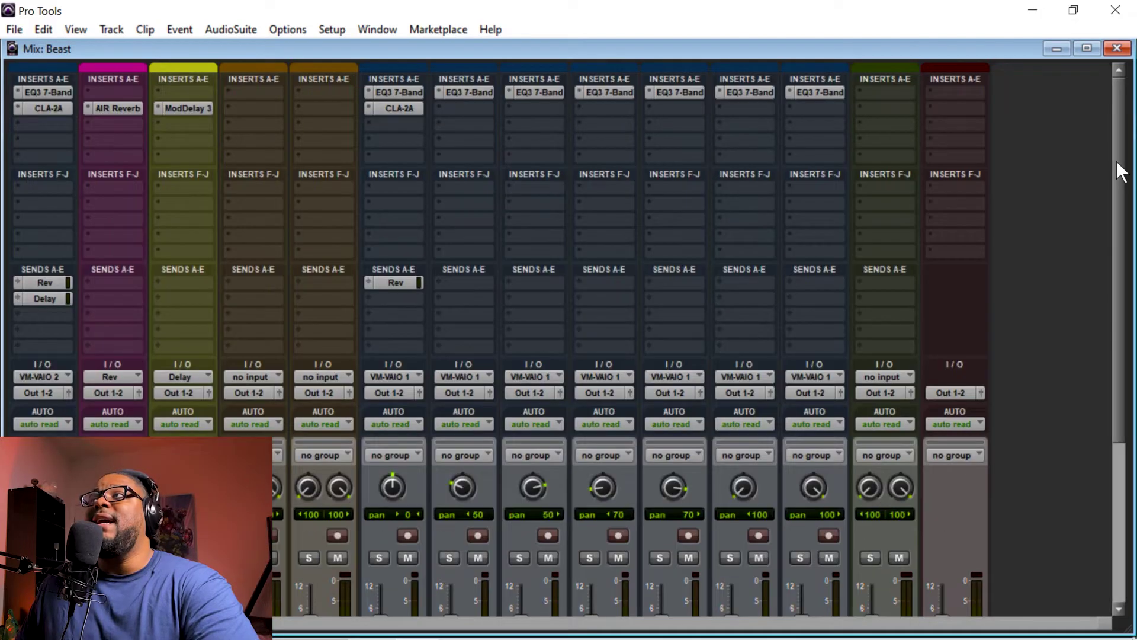
pyautogui.click(18, 125)
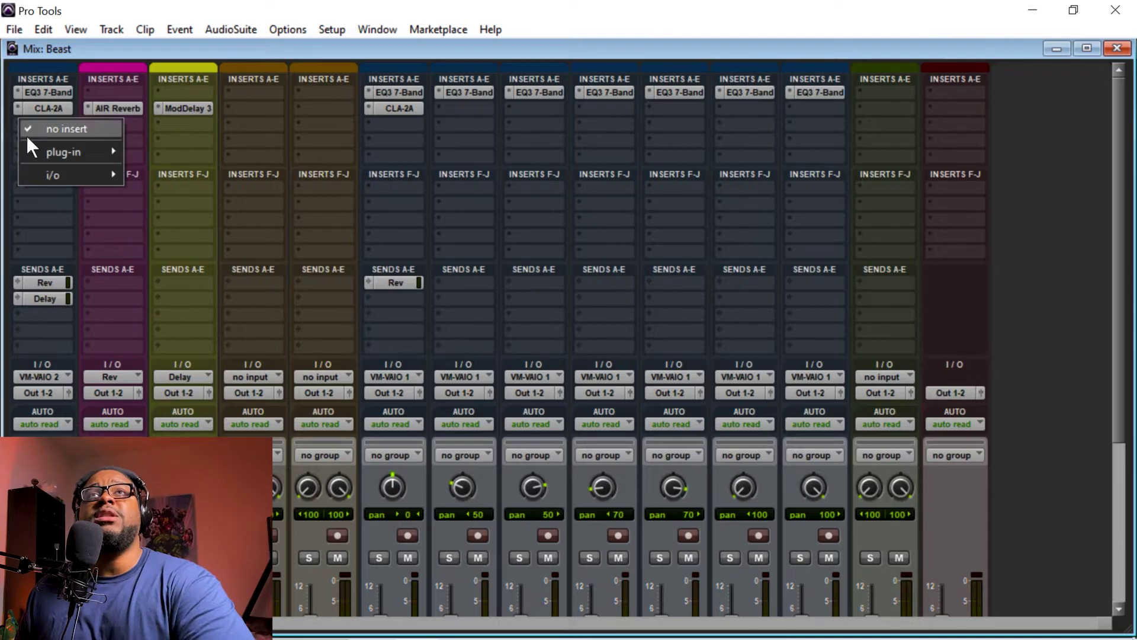
pyautogui.moveTo(80, 151)
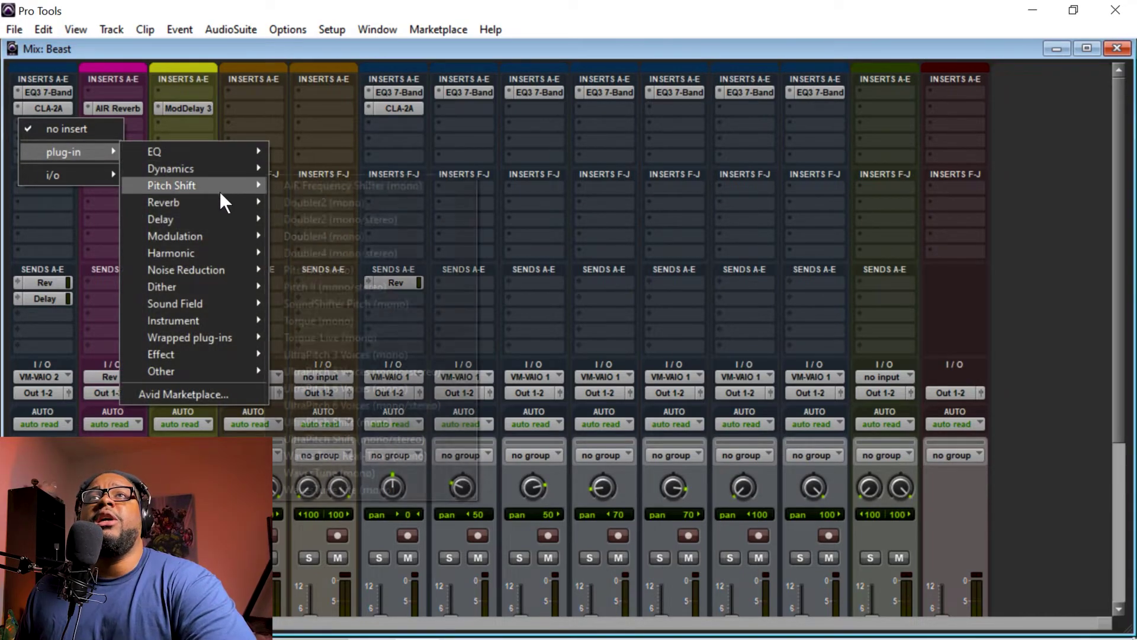
pyautogui.moveTo(221, 191)
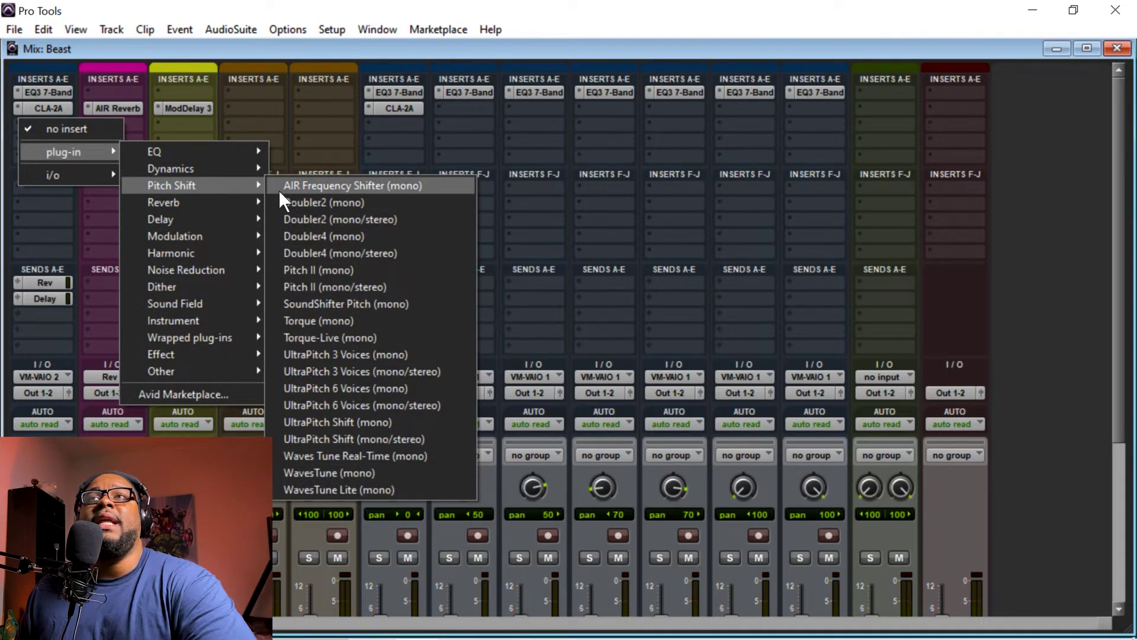
pyautogui.moveTo(226, 247)
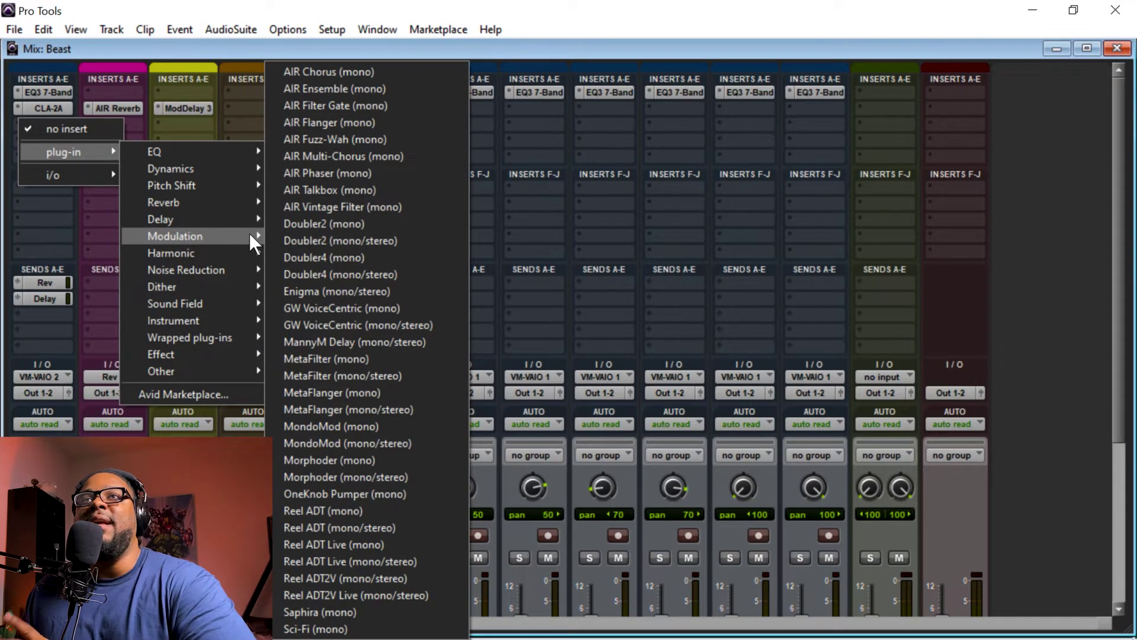
pyautogui.moveTo(202, 268)
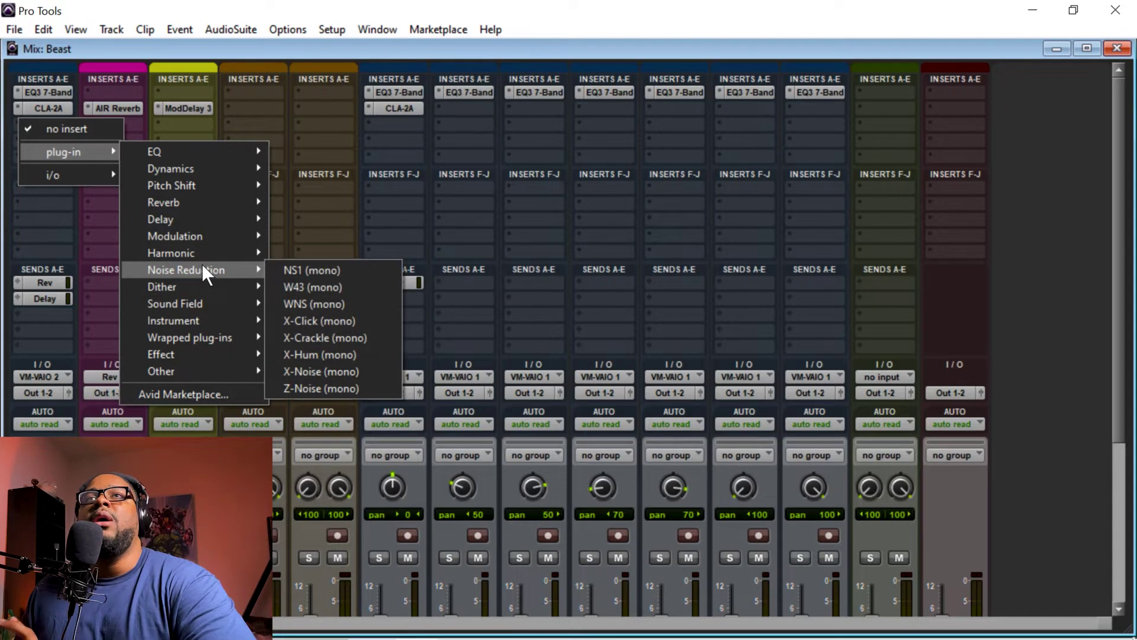